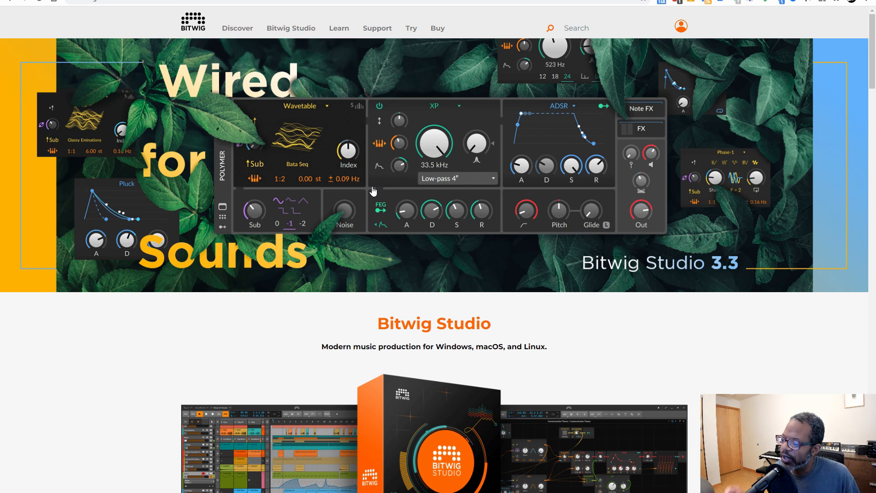
# - Open the Bitwig Studio 3.3 announcement from the homepage banner and switch to the Bitwig Studio project
pyautogui.scroll(-1, 523, 201)
pyautogui.scroll(-1, 524, 201)
pyautogui.scroll(-2, 524, 201)
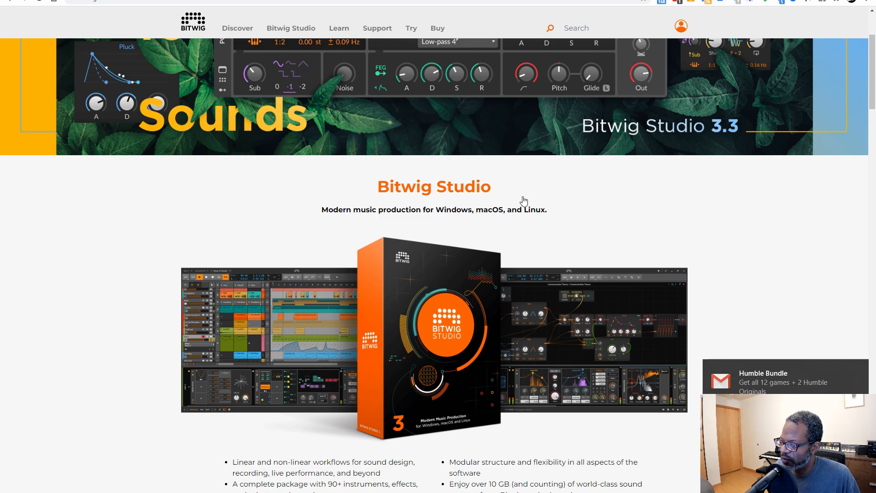
pyautogui.scroll(-7, 523, 201)
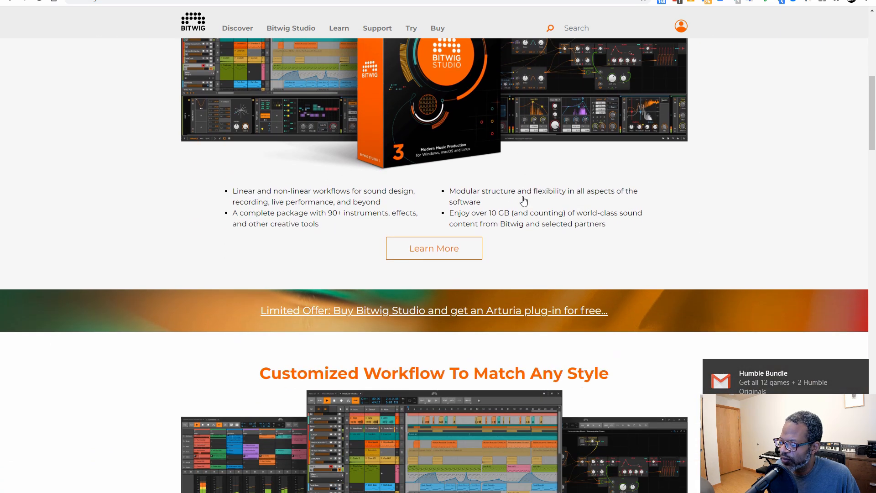
pyautogui.scroll(-5, 524, 201)
pyautogui.scroll(14, 523, 200)
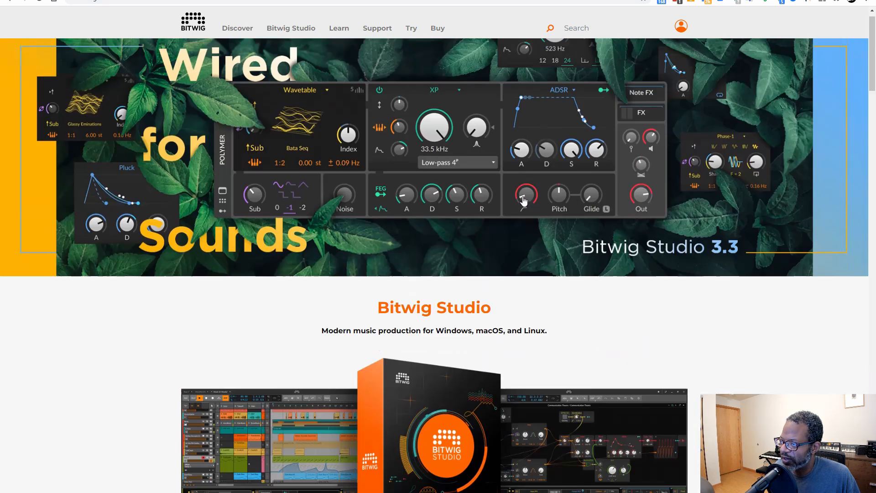
pyautogui.click(524, 193)
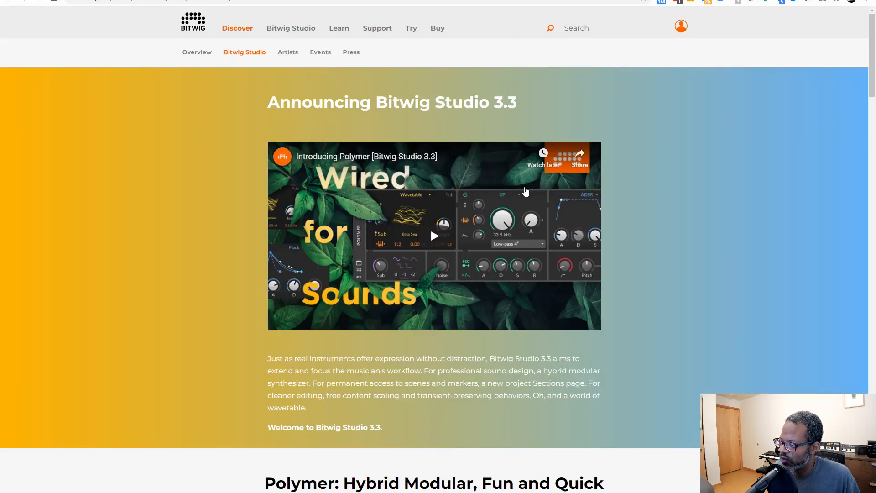
pyautogui.hotkey('alt', 'Tab')
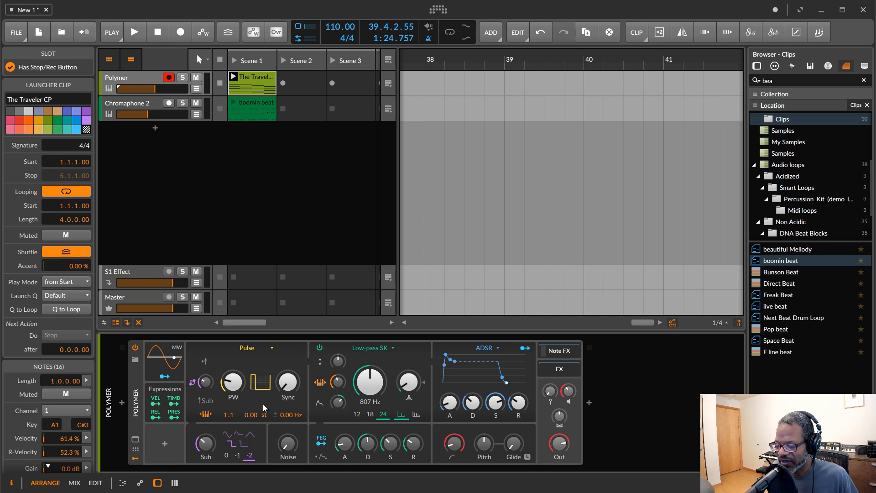
# - Convert the Polymer device to a Poly Grid
pyautogui.click(136, 407)
pyautogui.rightClick(136, 407)
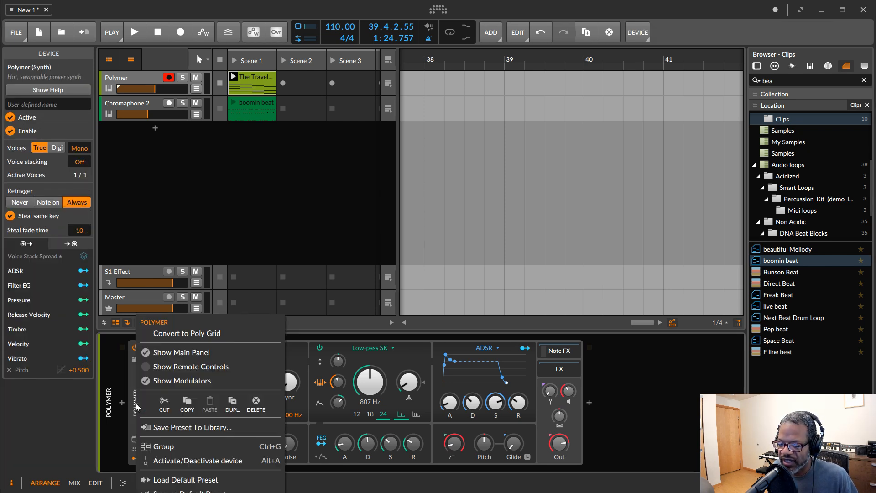
pyautogui.click(201, 334)
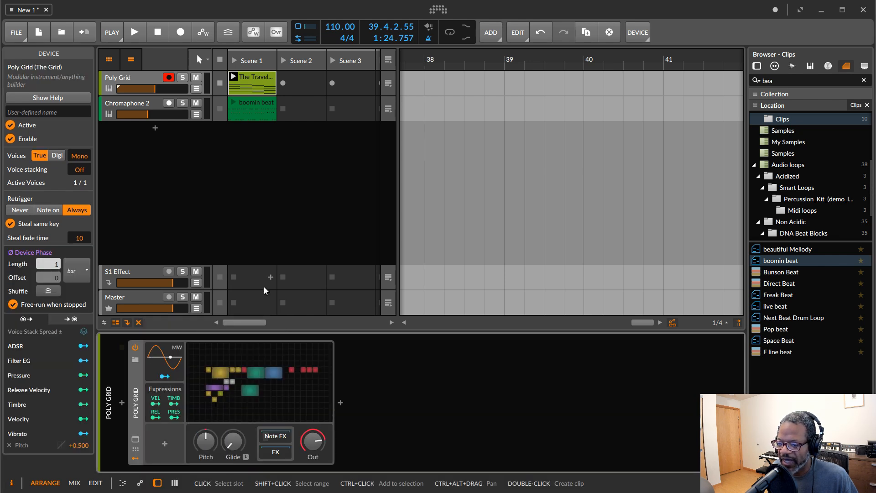
# - Examine the oscillator, filter and envelope modules in the Poly Grid patch, and undo the conversion from Polymer
pyautogui.click(247, 373)
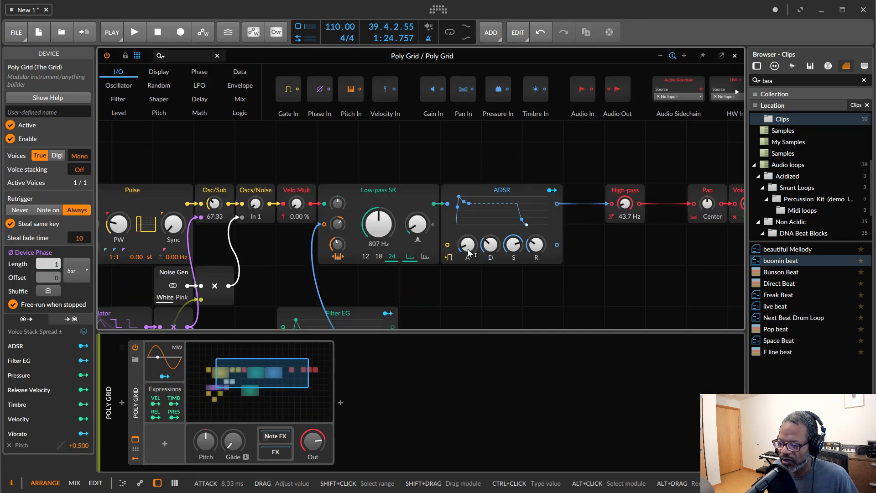
pyautogui.scroll(-3, 468, 251)
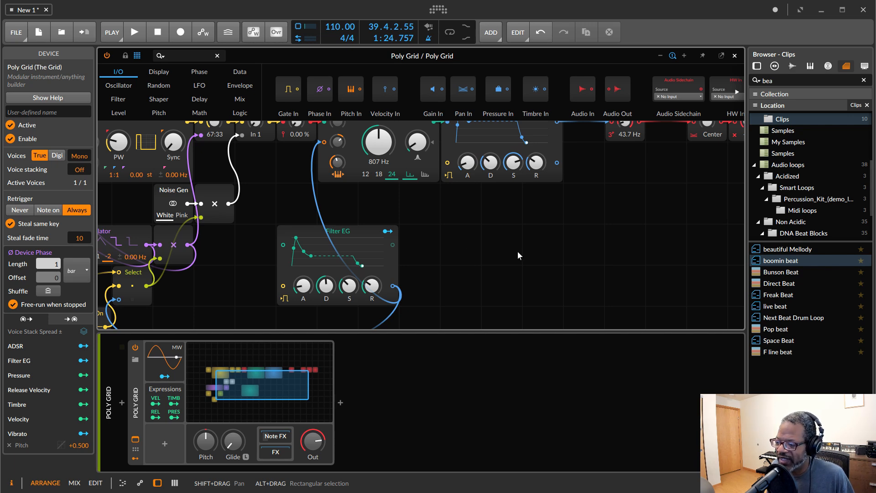
pyautogui.hscroll(-2, 517, 252)
pyautogui.scroll(2, 517, 252)
pyautogui.scroll(-2, 516, 250)
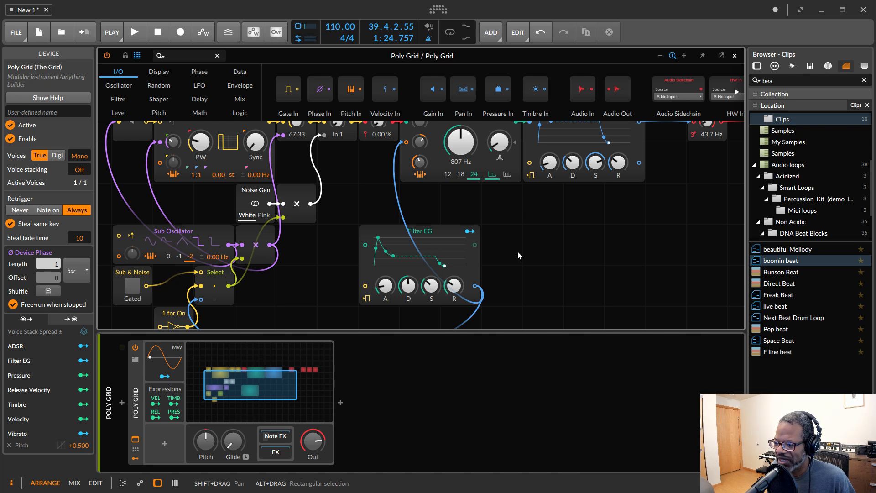
pyautogui.click(736, 56)
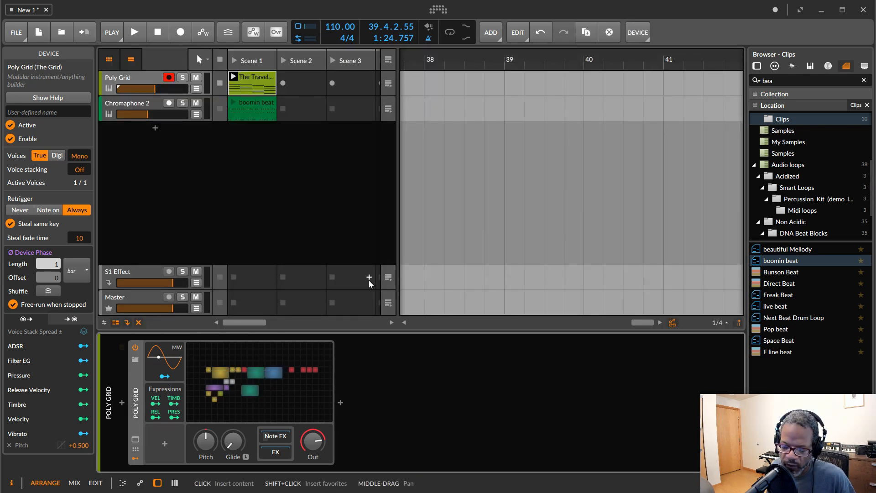
pyautogui.hotkey('ctrl', 'z')
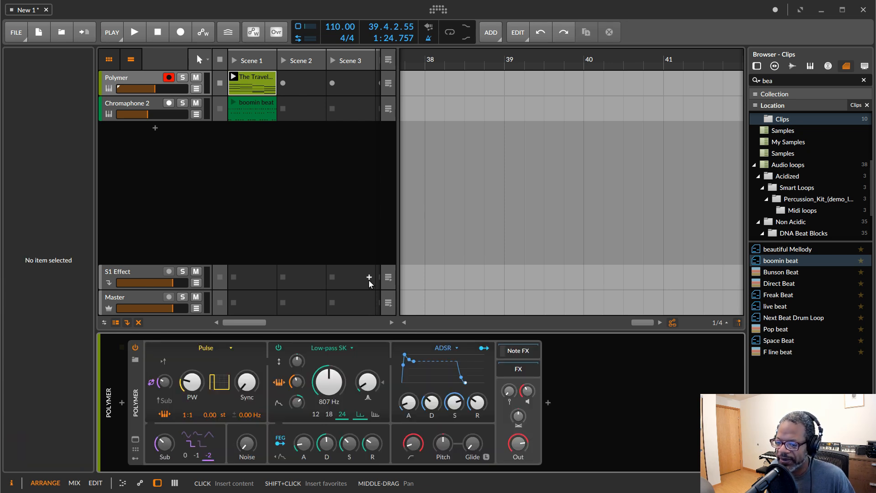
# - With playback running, lower Polymer's low-pass filter cutoff to about 202 Hz and raise the oscillator's pulse width
pyautogui.click(136, 402)
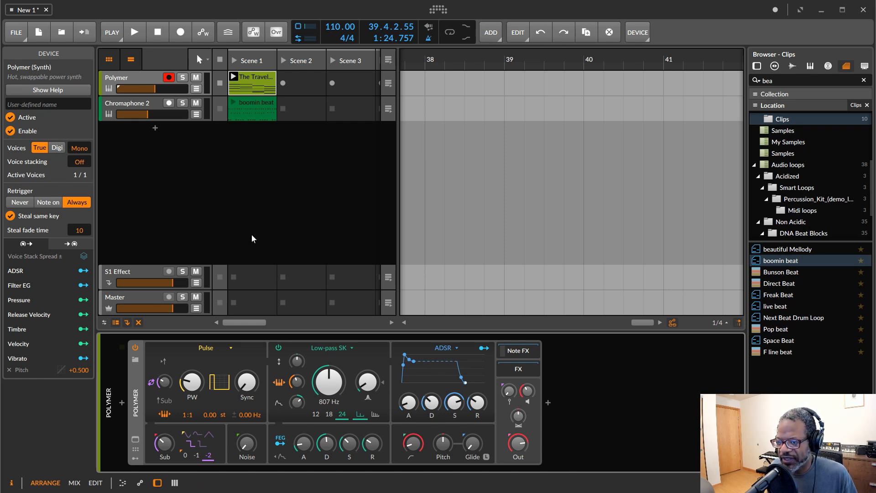
pyautogui.click(135, 32)
pyautogui.moveTo(325, 378); pyautogui.dragTo(325, 406)
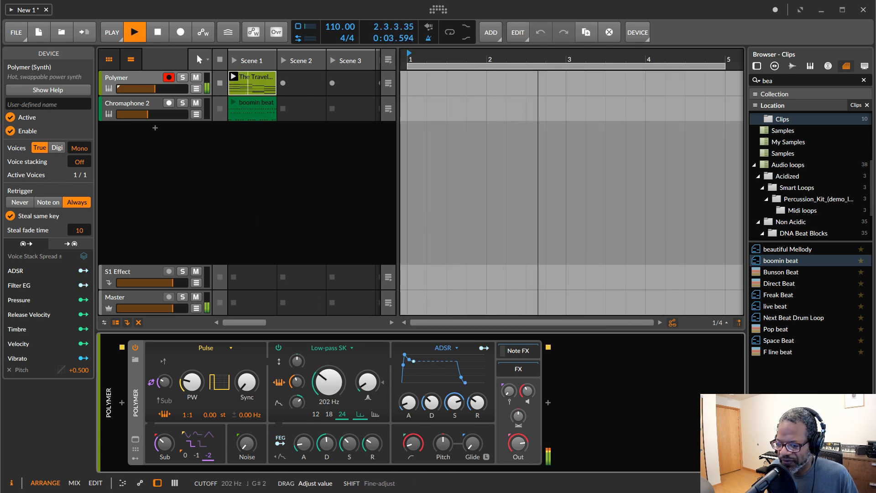
pyautogui.moveTo(192, 381); pyautogui.dragTo(192, 365)
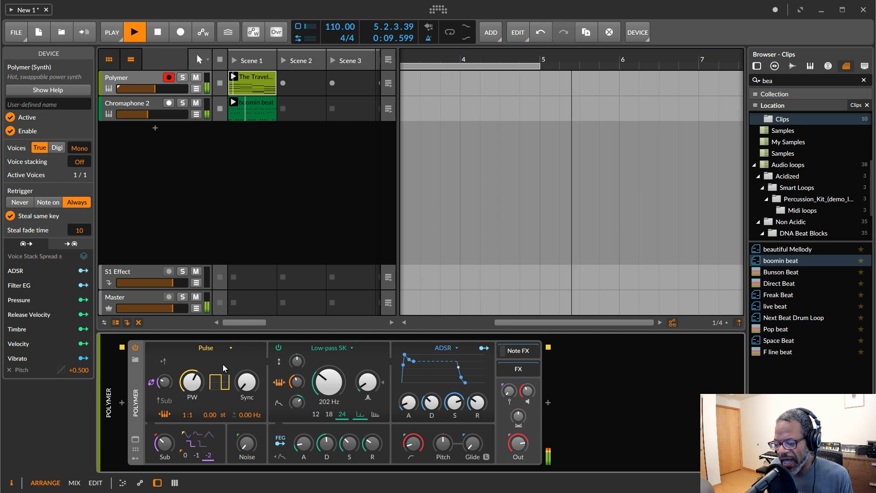
# - Swap Polymer's Pulse oscillator for Wavetable and set the table index to about 62.4 %
pyautogui.click(223, 352)
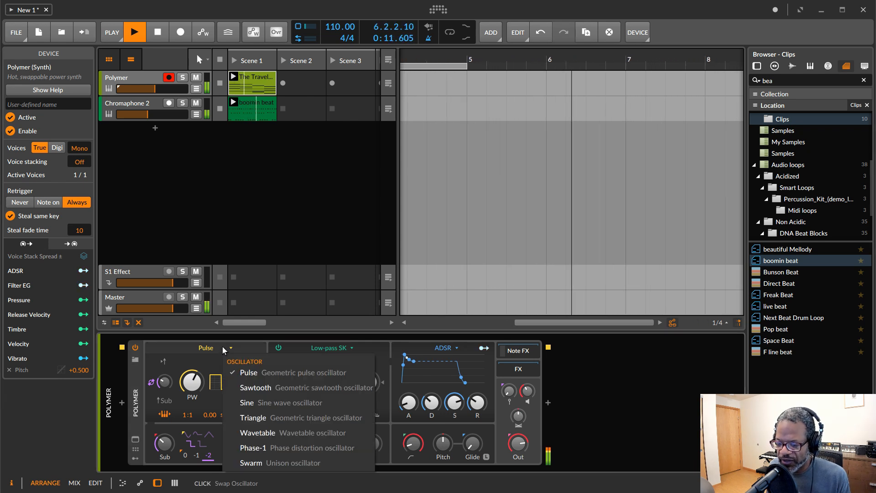
pyautogui.click(272, 433)
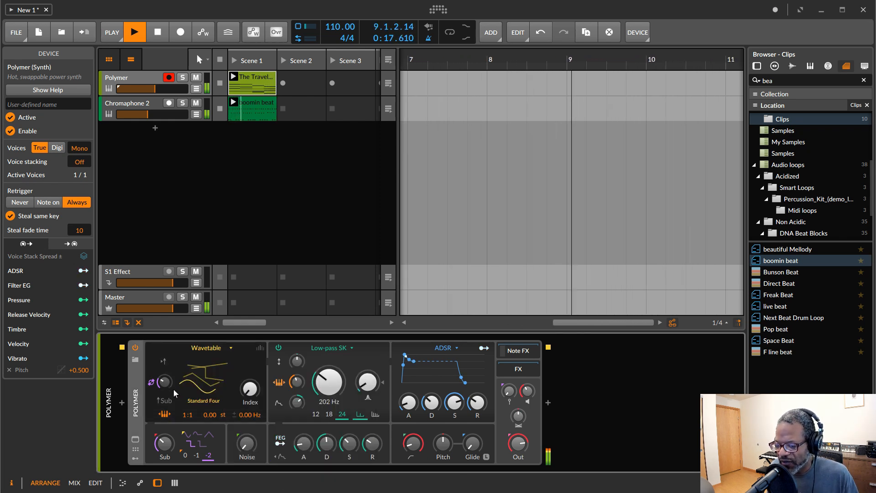
pyautogui.moveTo(165, 381)
pyautogui.mouseDown()
pyautogui.moveTo(165, 368)
pyautogui.moveTo(164, 377)
pyautogui.mouseUp()
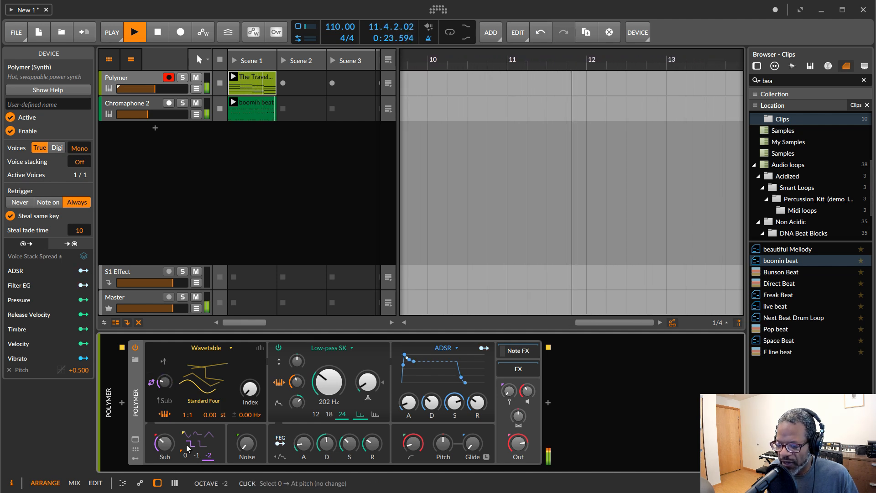
pyautogui.moveTo(251, 393); pyautogui.dragTo(251, 368)
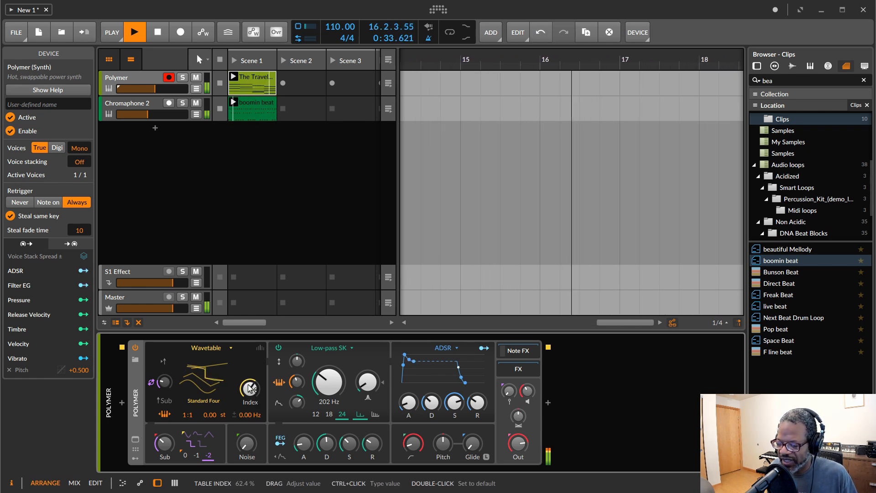
# - Show Polymer's modulators and keep the oscillator type on Wavetable
pyautogui.click(135, 458)
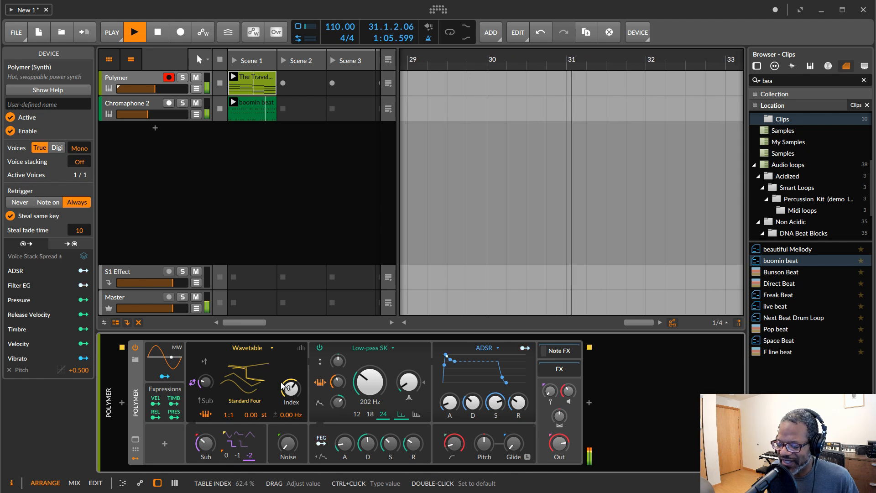
pyautogui.click(263, 348)
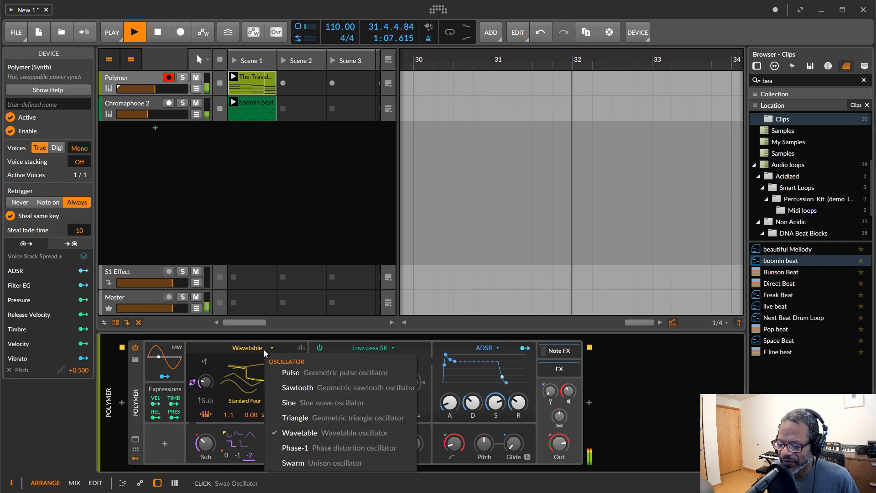
pyautogui.click(319, 434)
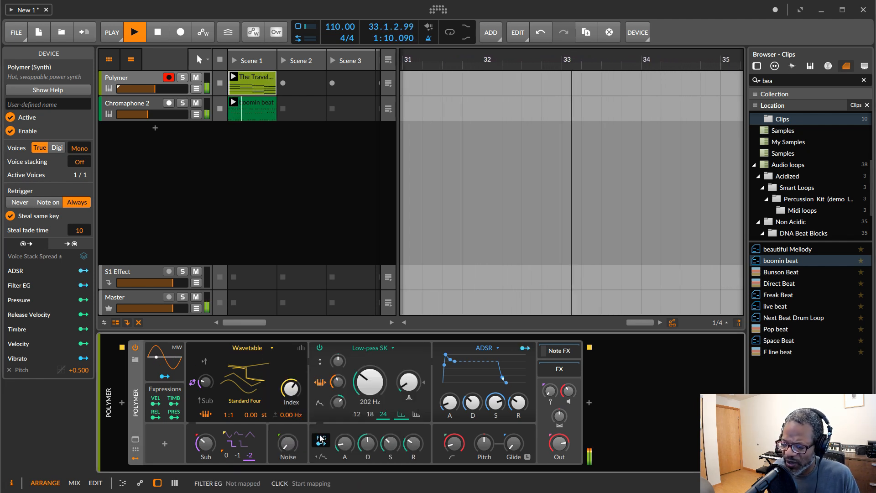
# - Browse the available wavetables for the oscillator, looking through the Cymatics - Morph Wavetables Vol 2 category
pyautogui.click(237, 376)
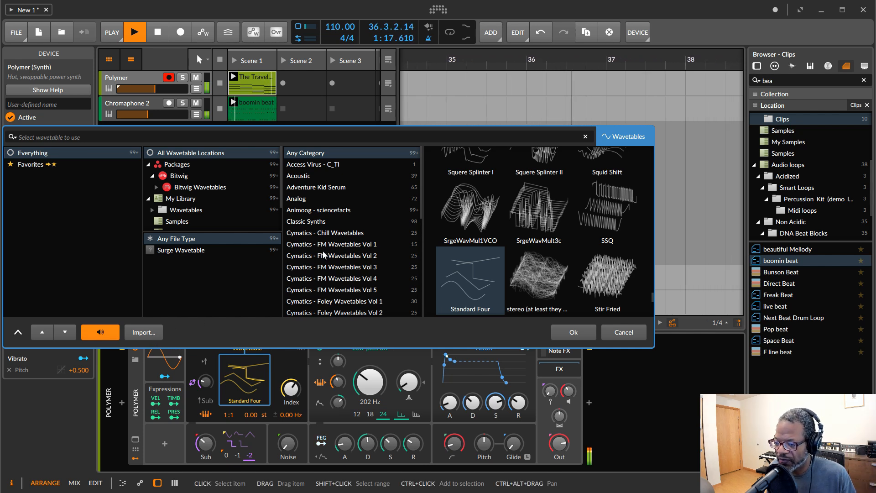
pyautogui.scroll(-4, 338, 260)
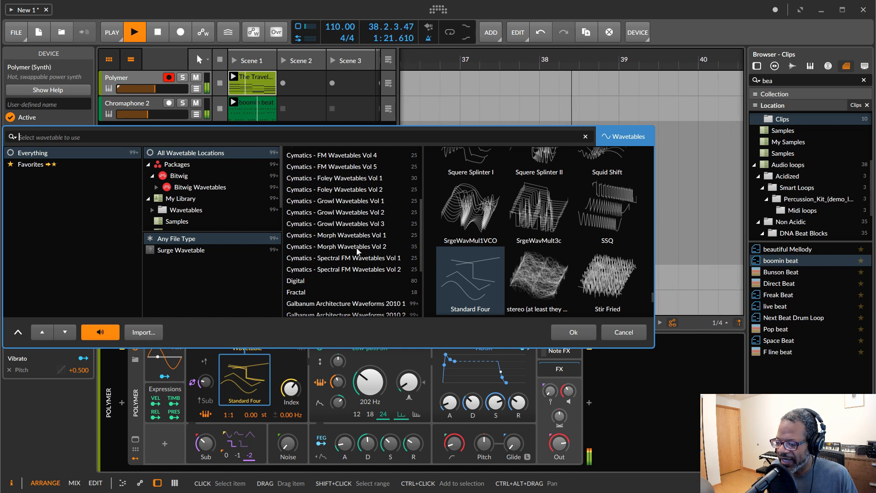
pyautogui.click(358, 249)
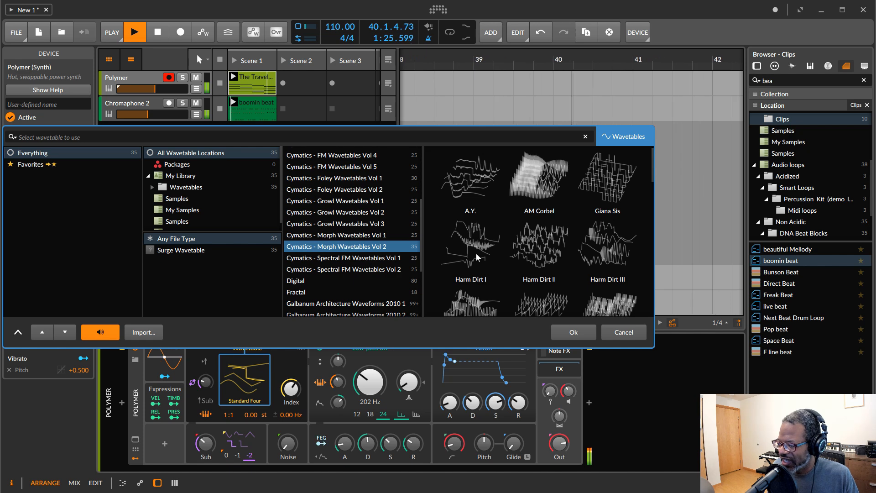
pyautogui.scroll(-10, 551, 254)
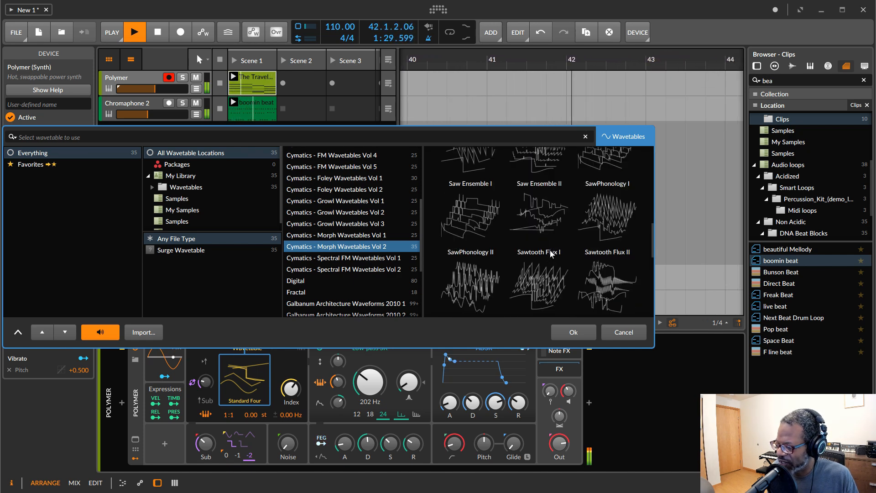
pyautogui.scroll(-8, 550, 251)
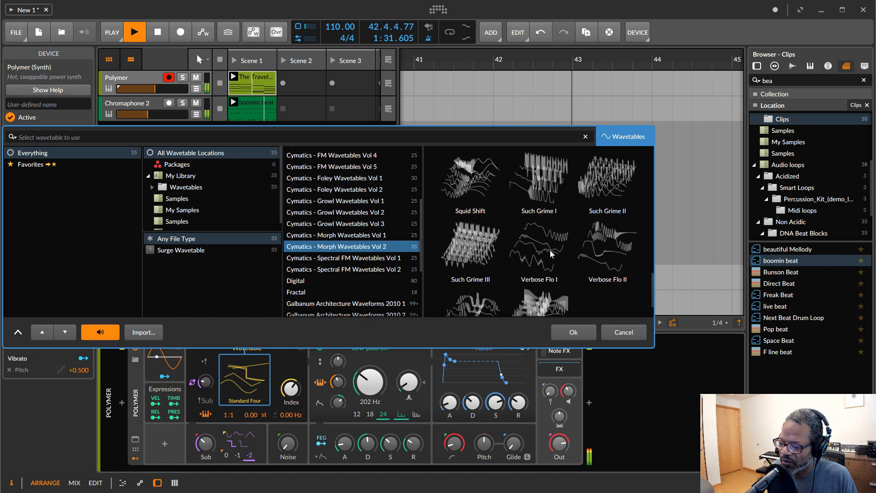
# - Load the Sine Fold 2x wavetable from the Digital category and raise the table index to about 90 %
pyautogui.click(343, 280)
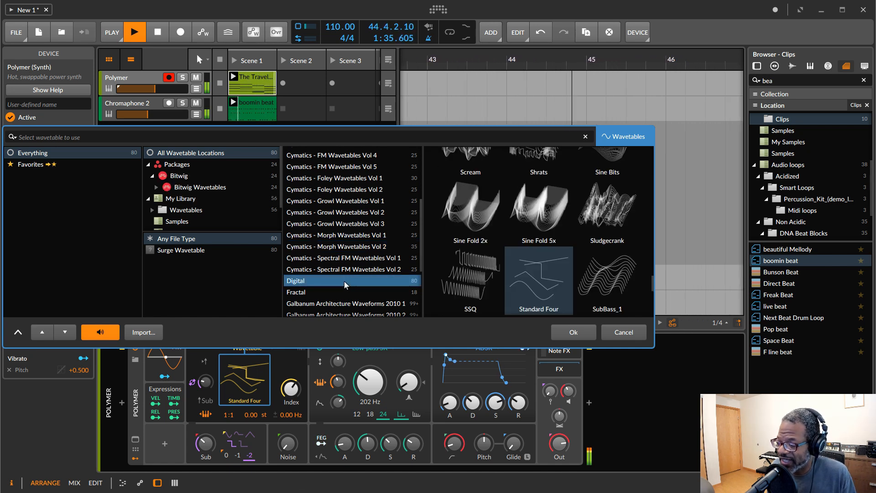
pyautogui.click(472, 221)
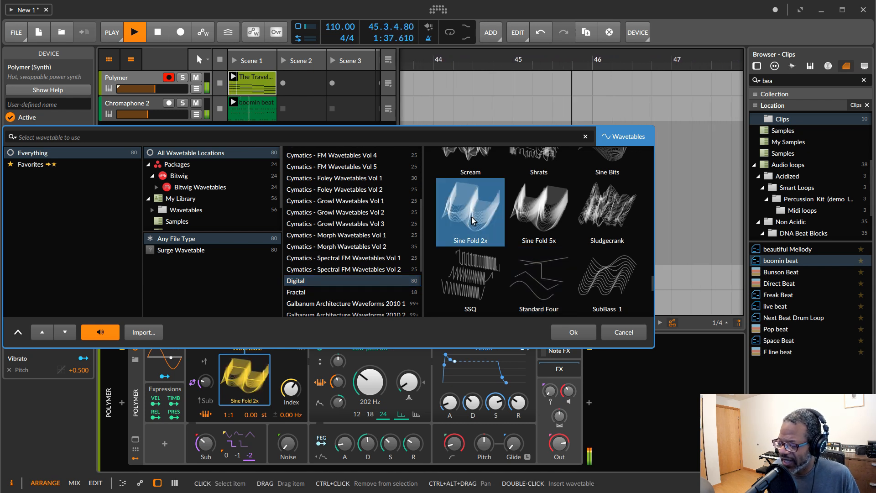
pyautogui.moveTo(291, 389)
pyautogui.mouseDown()
pyautogui.moveTo(290, 438)
pyautogui.moveTo(290, 374)
pyautogui.mouseUp()
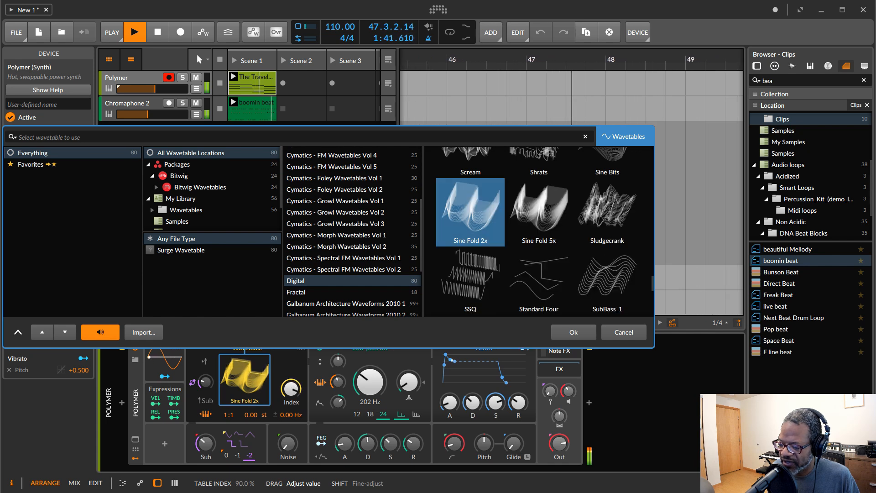
# - Raise the low-pass filter cutoff to about 6.02 kHz and replace the wavetable with SSQ
pyautogui.moveTo(370, 383); pyautogui.dragTo(370, 342)
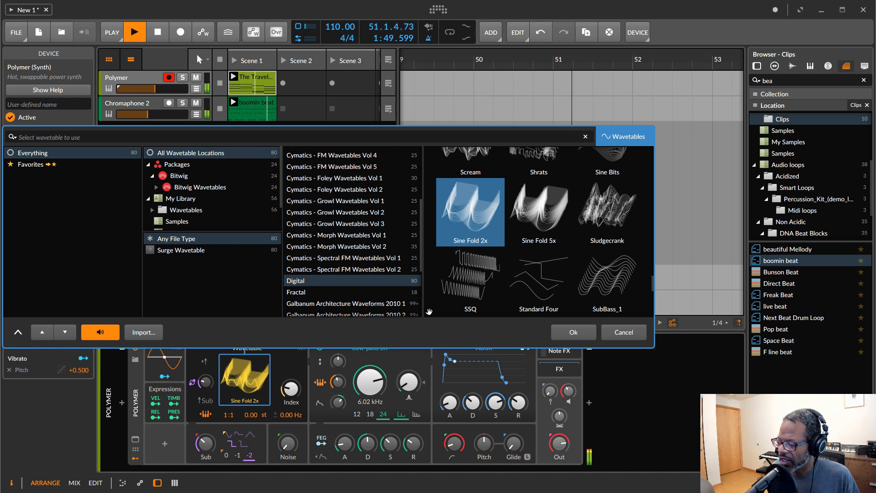
pyautogui.click(471, 276)
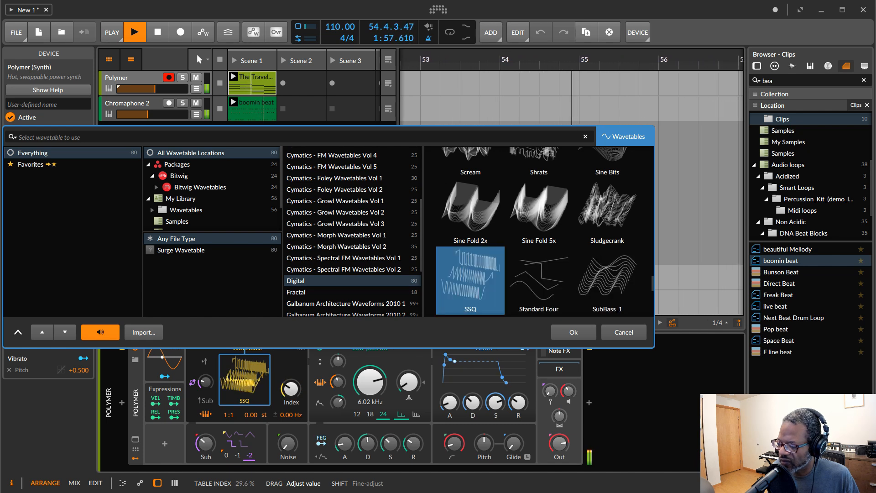
pyautogui.click(573, 333)
# - Insert an LFO modulator into Polymer's empty modulator slot
pyautogui.click(165, 442)
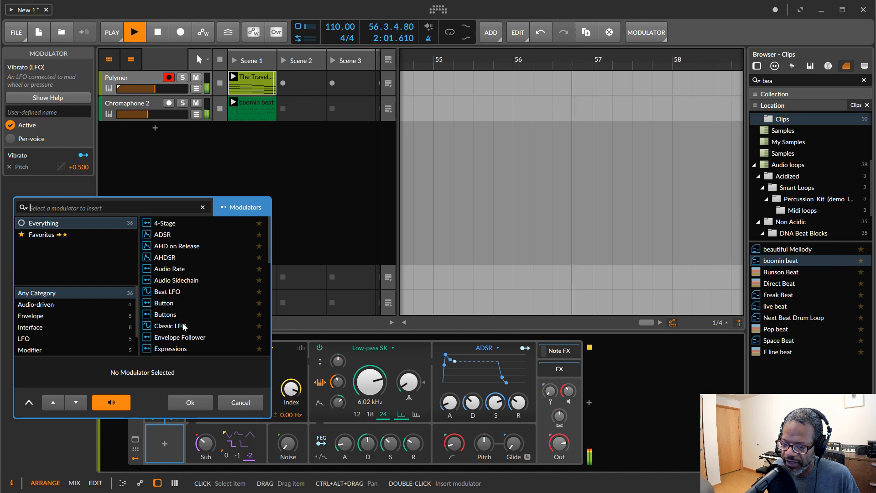
pyautogui.scroll(-4, 181, 309)
pyautogui.click(168, 260)
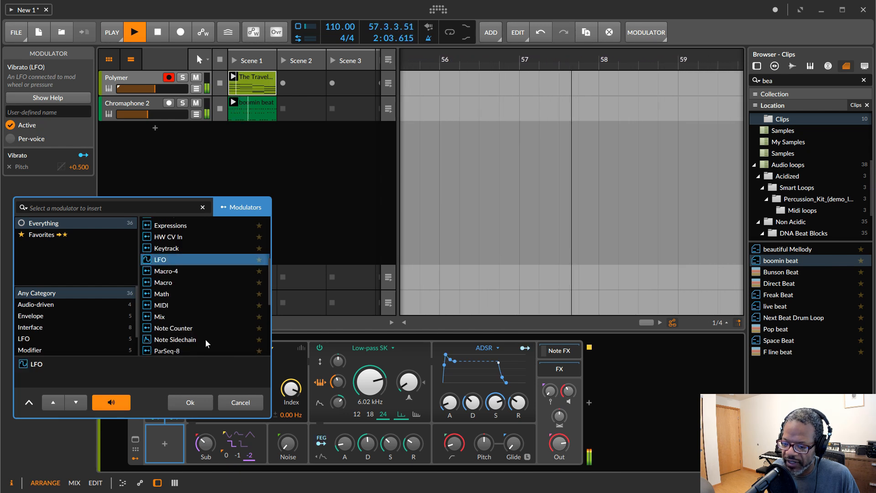
pyautogui.click(190, 402)
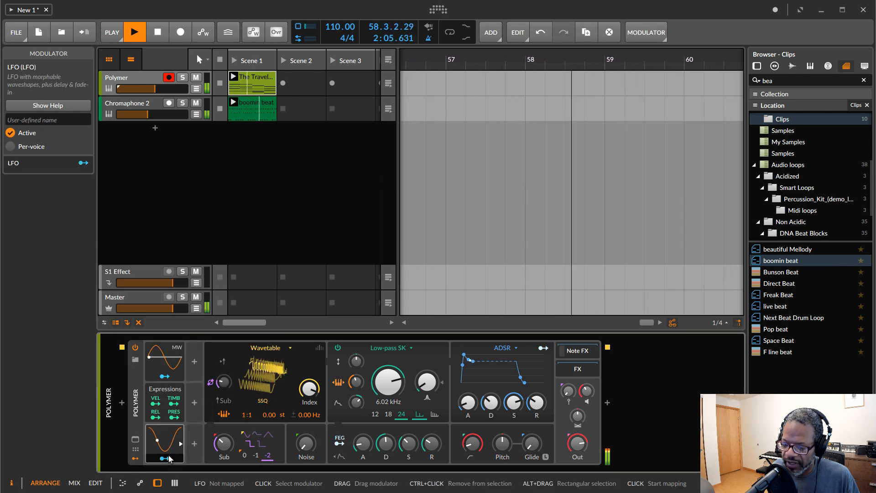
# - Map the LFO to the oscillator's wavetable index with a modulation amount of about -0.83
pyautogui.click(164, 458)
pyautogui.moveTo(309, 388); pyautogui.dragTo(309, 408)
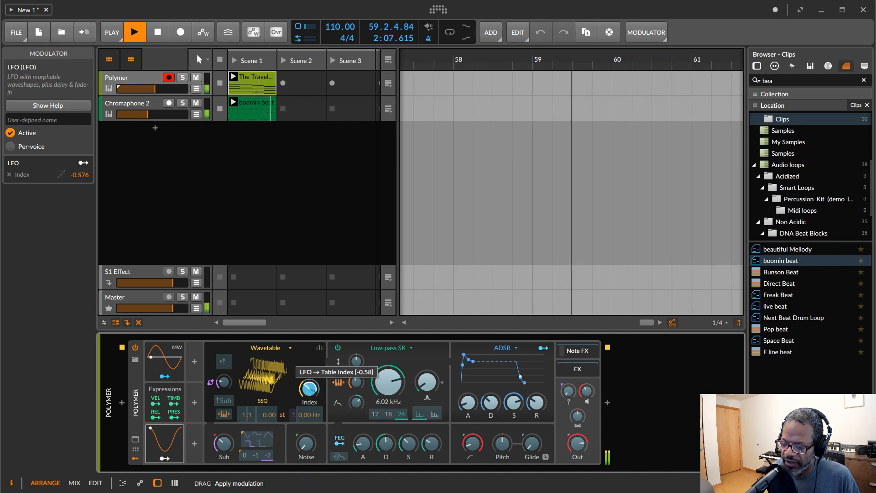
# - Set the LFO's rate to about 0.29 Hz and its trigger mode to Free
pyautogui.click(181, 443)
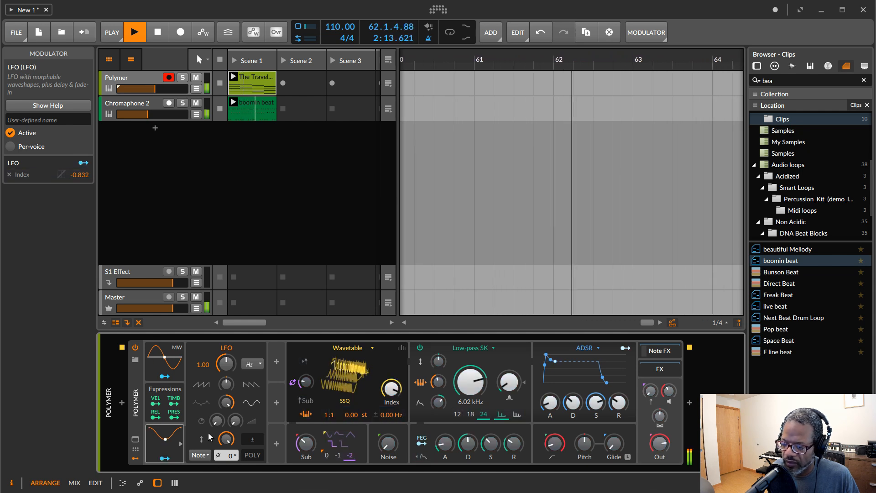
pyautogui.moveTo(225, 364)
pyautogui.mouseDown()
pyautogui.moveTo(225, 392)
pyautogui.moveTo(226, 376)
pyautogui.mouseUp()
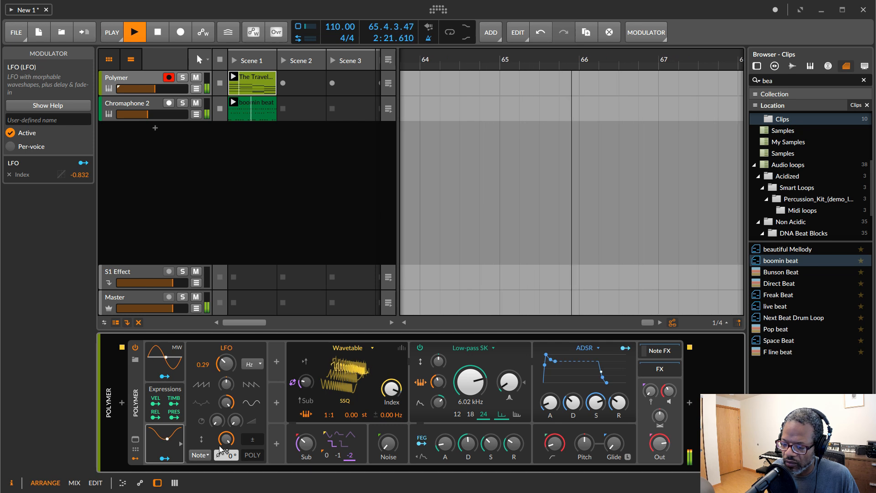
pyautogui.click(200, 455)
pyautogui.click(209, 469)
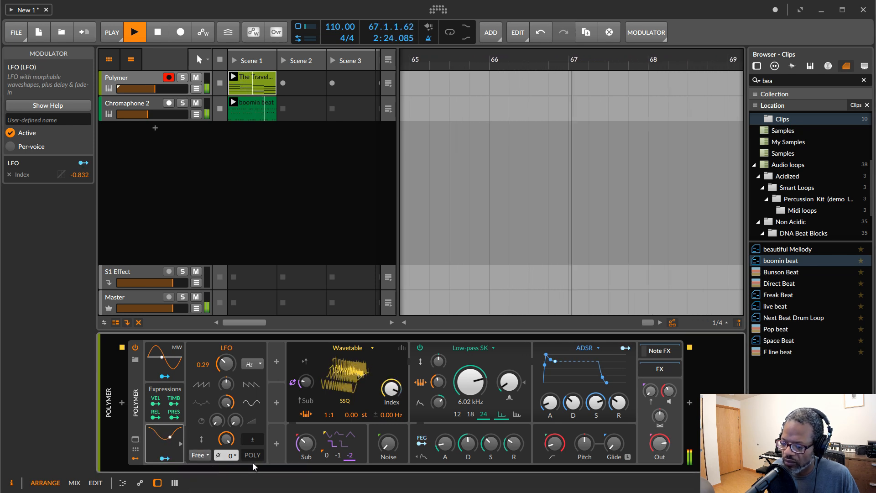
# - Filter the oscillator's available wavetables to Bitwig's Acoustic category and audition Acoustic Guitar
pyautogui.click(359, 346)
pyautogui.click(344, 379)
pyautogui.click(356, 378)
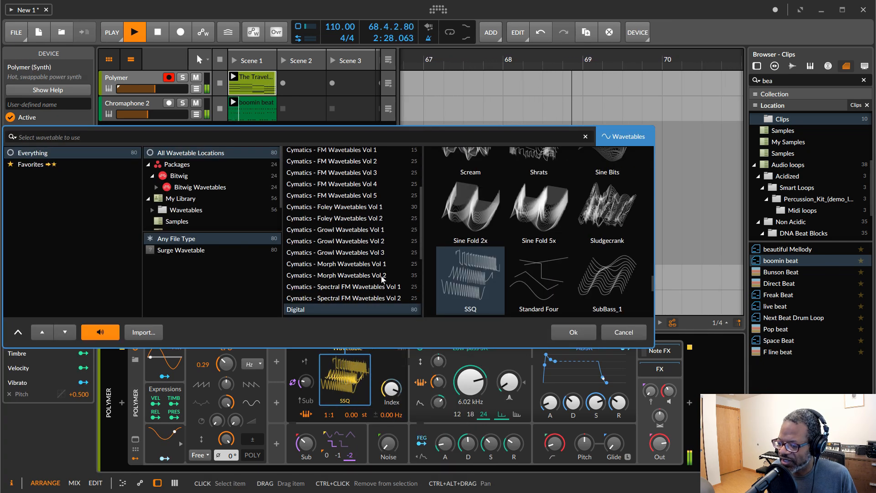
pyautogui.click(195, 177)
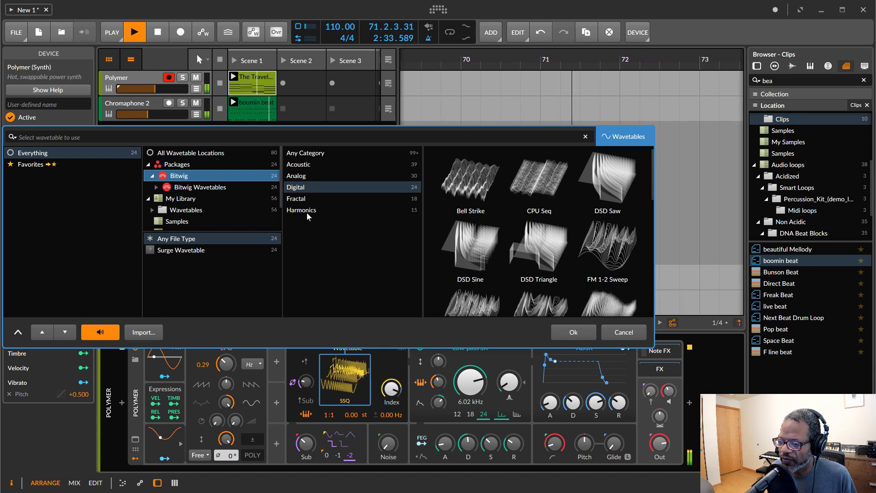
pyautogui.click(298, 164)
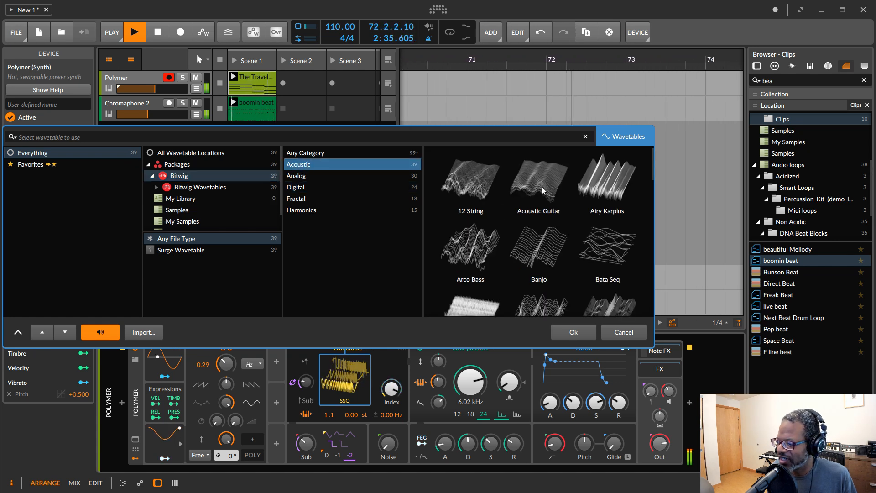
pyautogui.click(522, 198)
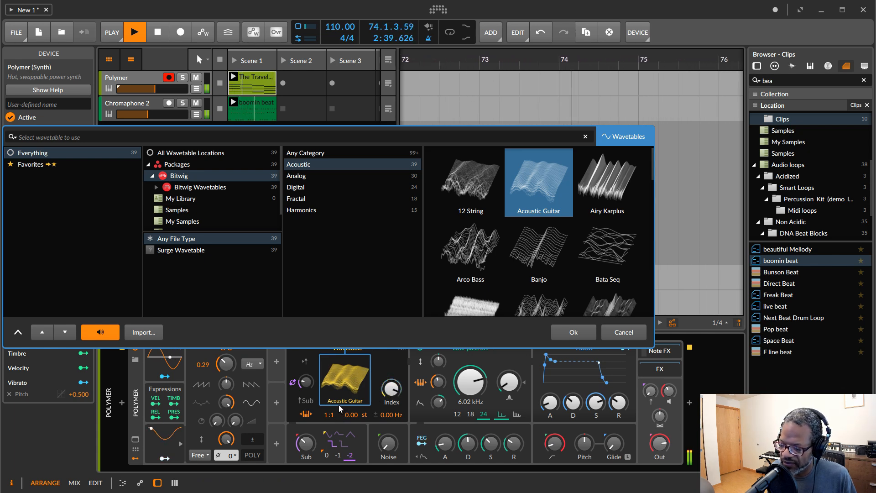
# - Load the Cello wavetable from the Acoustic category into the oscillator
pyautogui.scroll(-1, 570, 281)
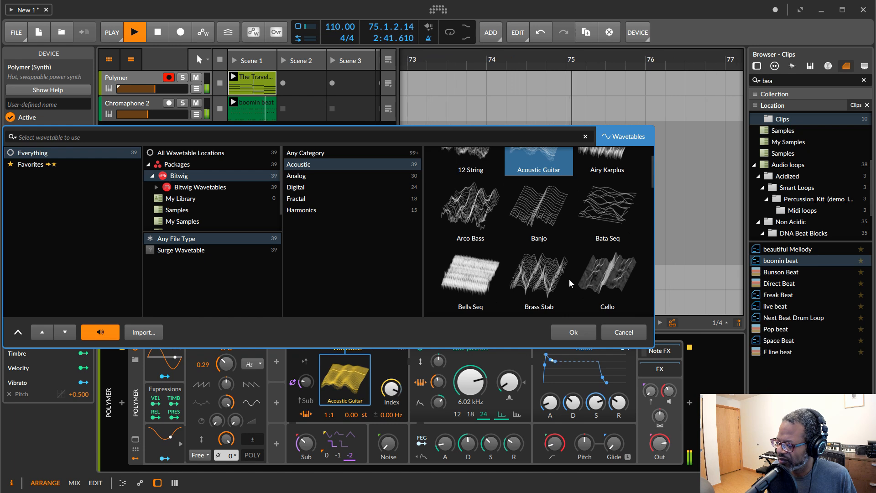
pyautogui.click(538, 208)
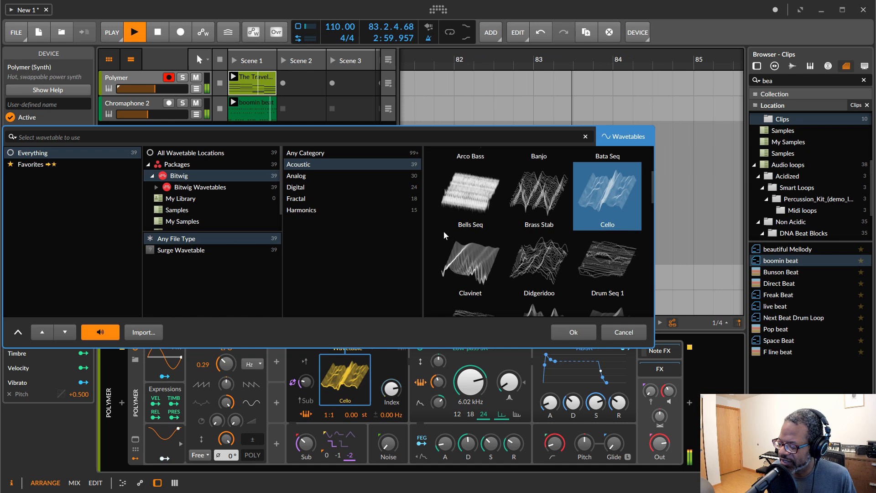
pyautogui.scroll(-3, 488, 248)
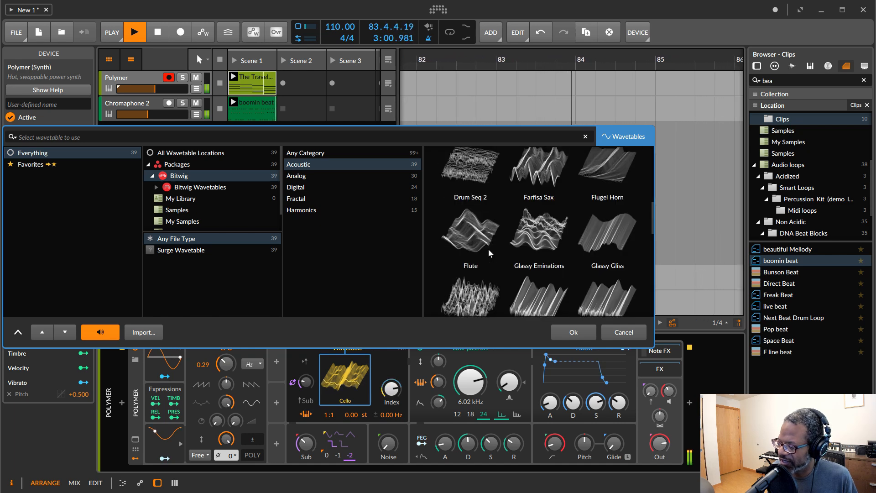
pyautogui.scroll(2, 496, 239)
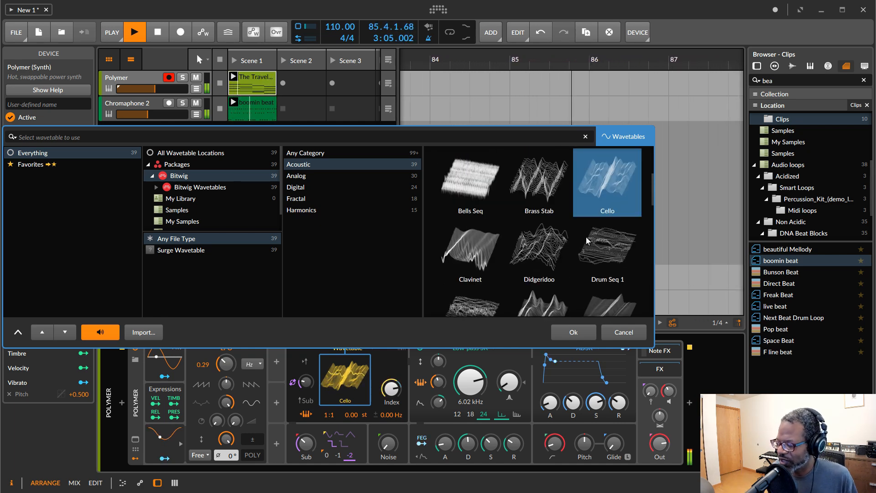
pyautogui.click(576, 331)
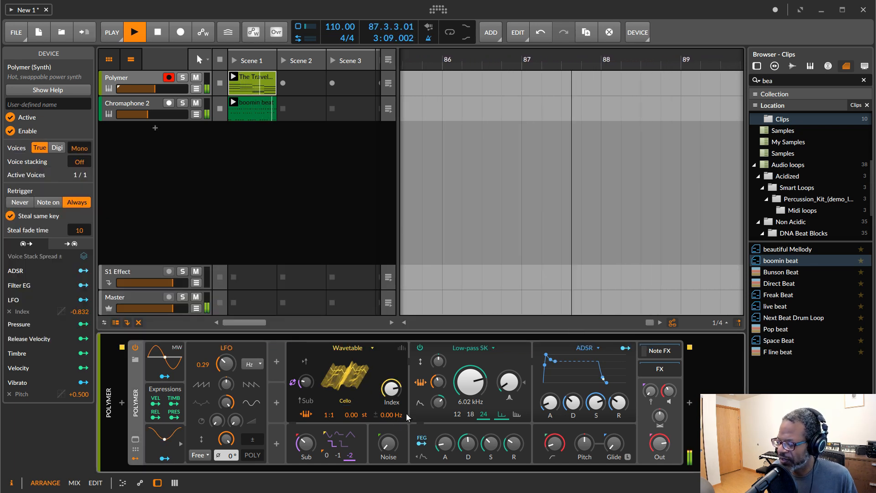
# - Show Polymer's Note FX chain and skip the fifth step of the Arpeggiator
pyautogui.click(658, 353)
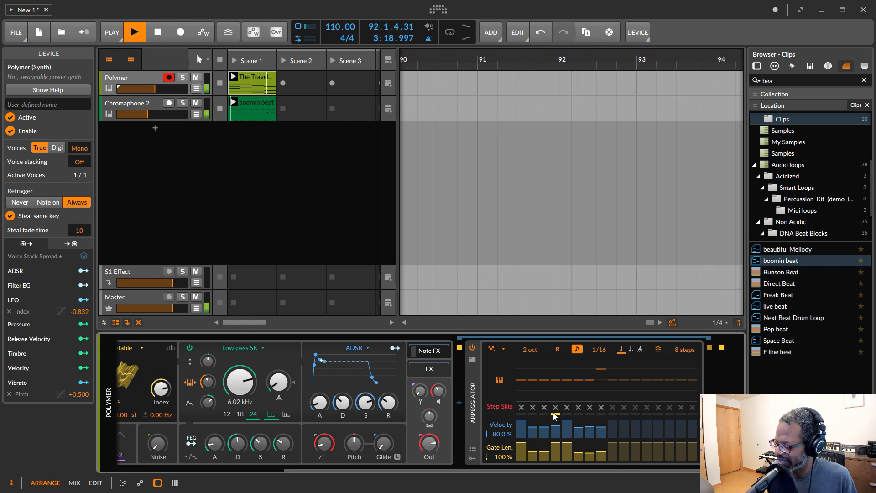
pyautogui.click(566, 407)
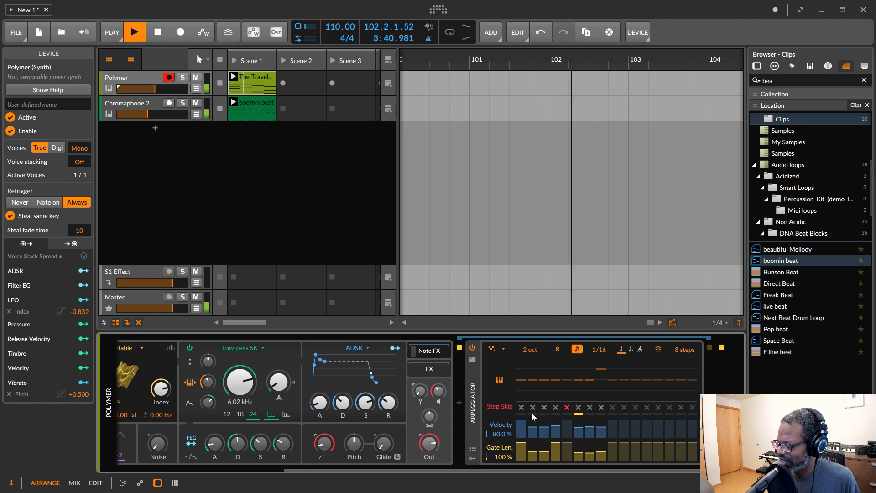
# - Insert a Classic LFO modulator into the Arpeggiator's first modulator slot
pyautogui.click(473, 456)
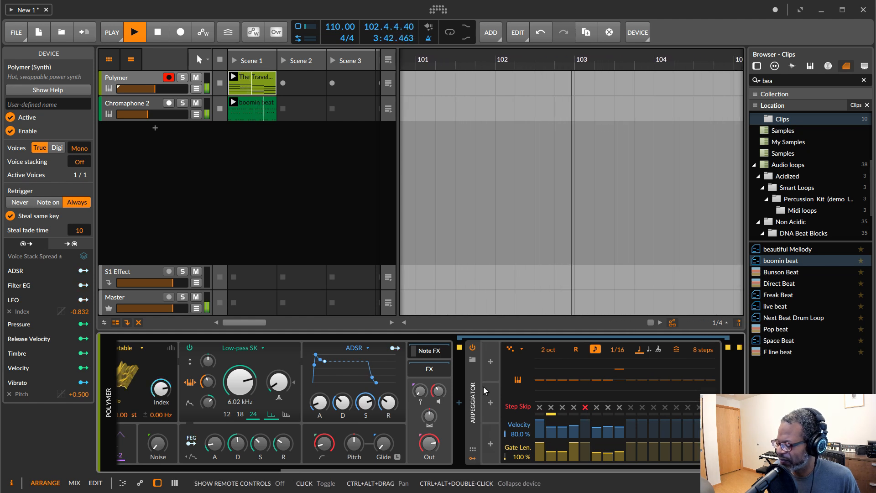
pyautogui.click(491, 361)
pyautogui.click(508, 244)
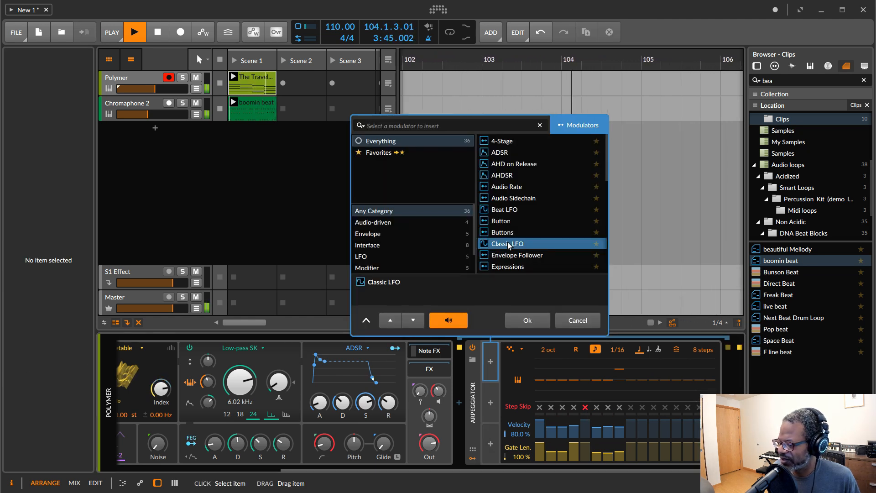
pyautogui.click(531, 320)
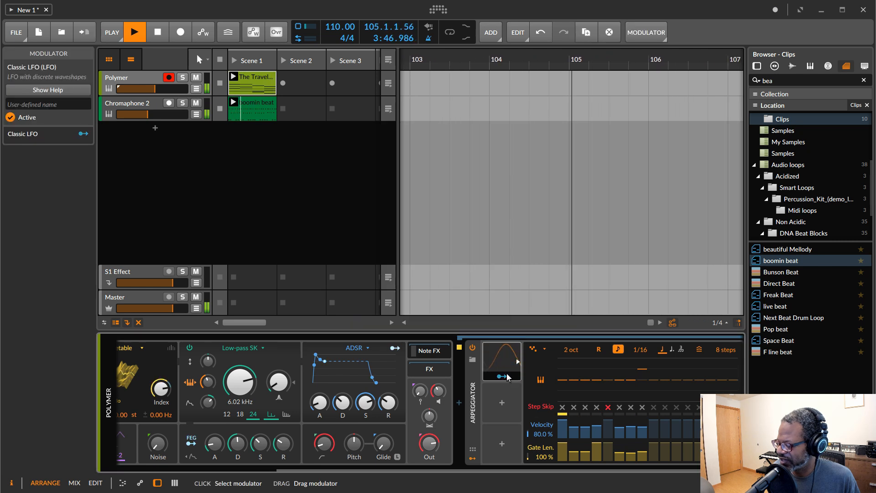
pyautogui.click(503, 375)
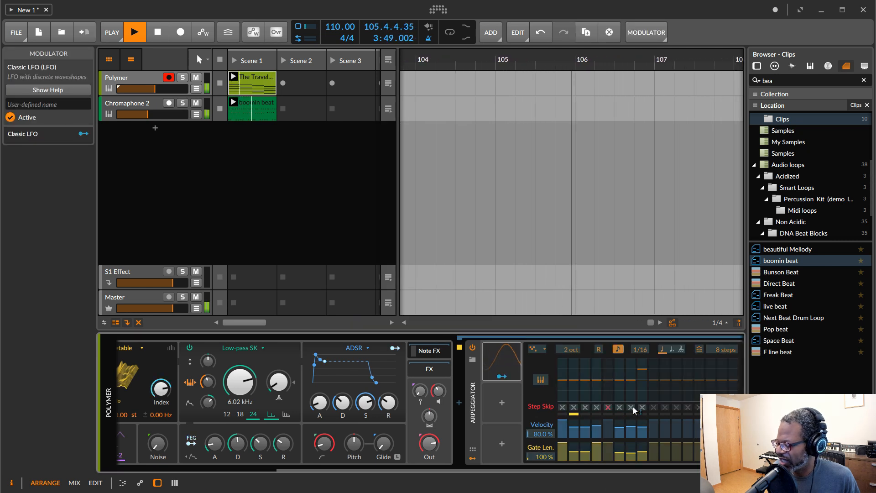
pyautogui.click(503, 377)
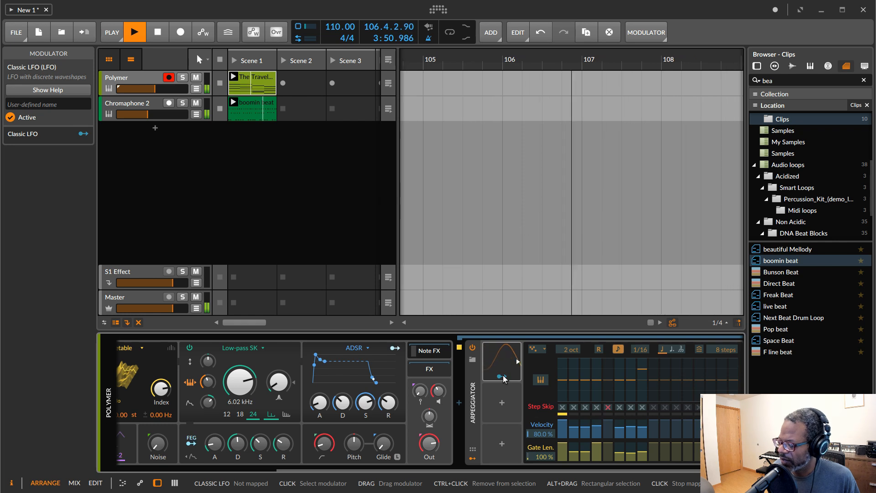
pyautogui.click(503, 377)
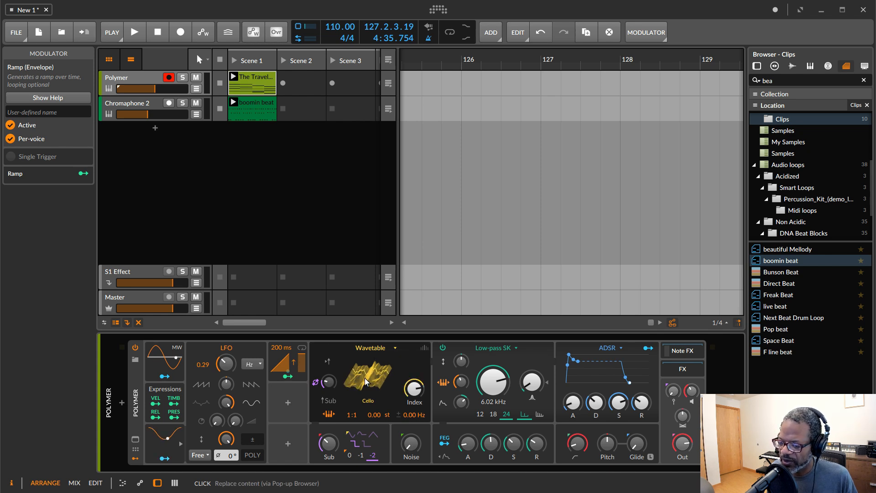
# - Inspect the Vibrato modulator's settings and set the Ramp modulator's time to 10.0 s
pyautogui.click(168, 360)
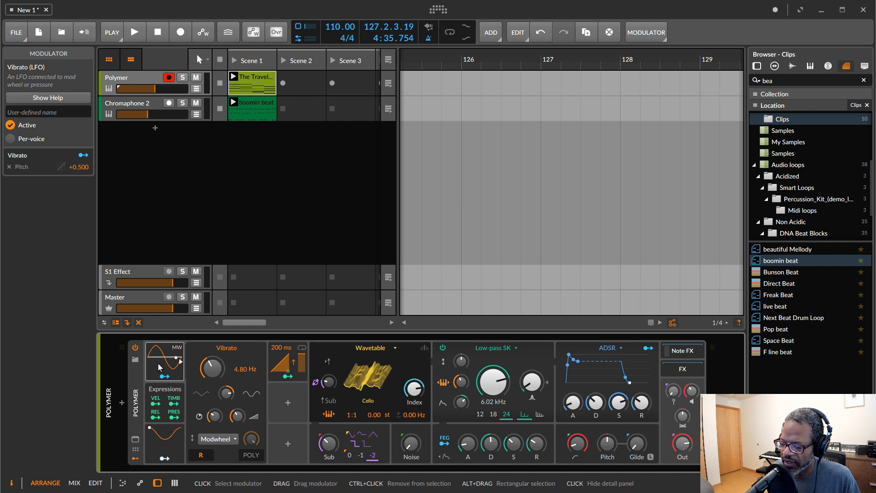
pyautogui.press('Delete')
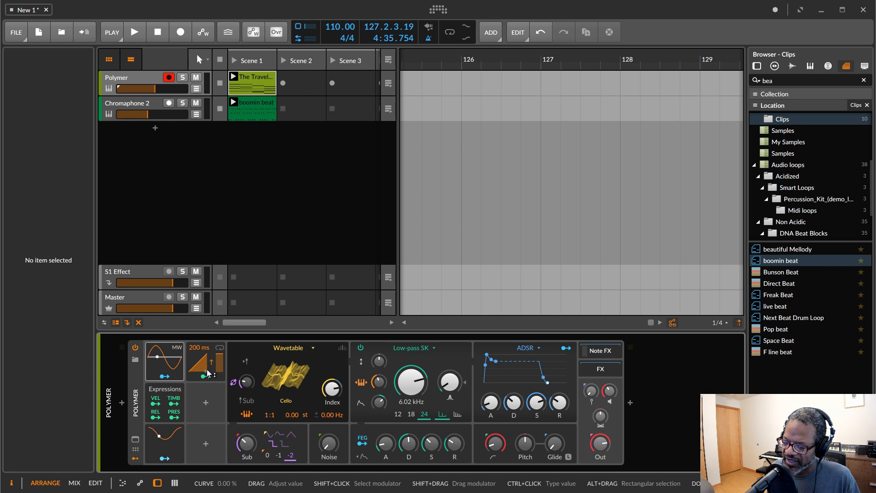
pyautogui.moveTo(208, 367); pyautogui.dragTo(208, 351)
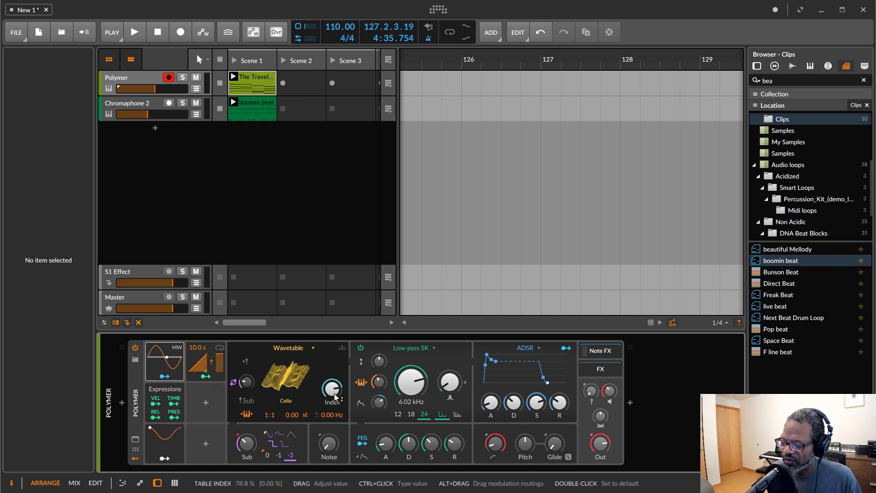
# - Insert a second LFO modulator into Polymer's empty slot below the Ramp modulator
pyautogui.click(206, 400)
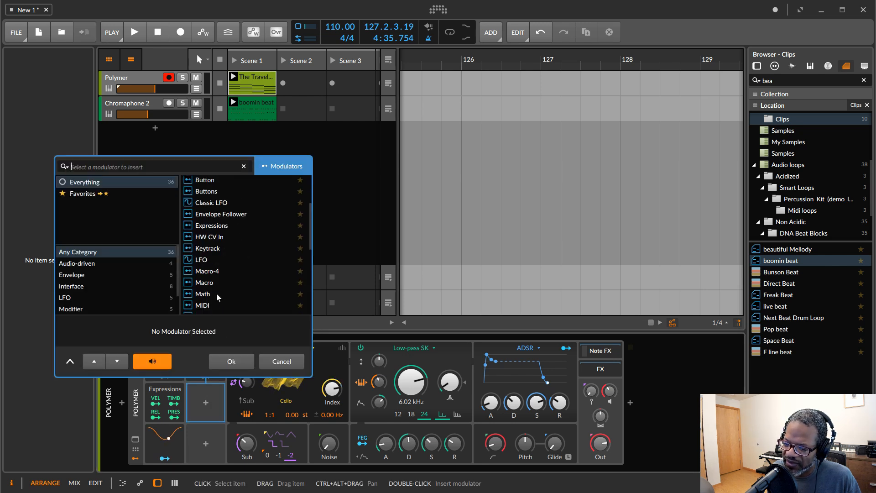
pyautogui.click(205, 259)
pyautogui.click(231, 361)
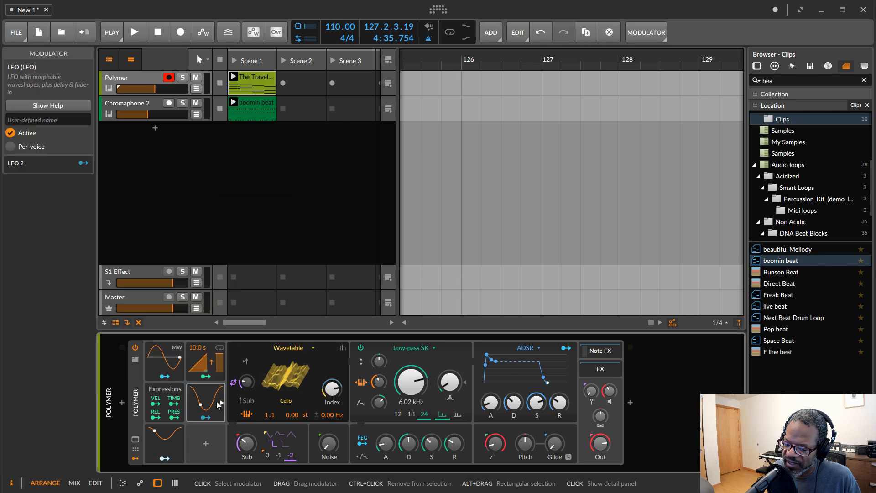
# - Set LFO 2's tilt to about -99 % and reset its waveform shape to the default
pyautogui.click(222, 403)
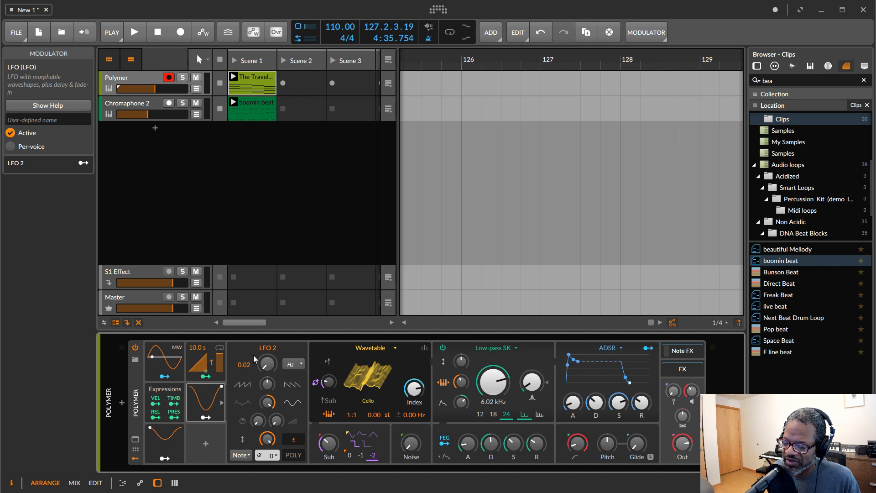
pyautogui.moveTo(268, 386); pyautogui.dragTo(267, 428)
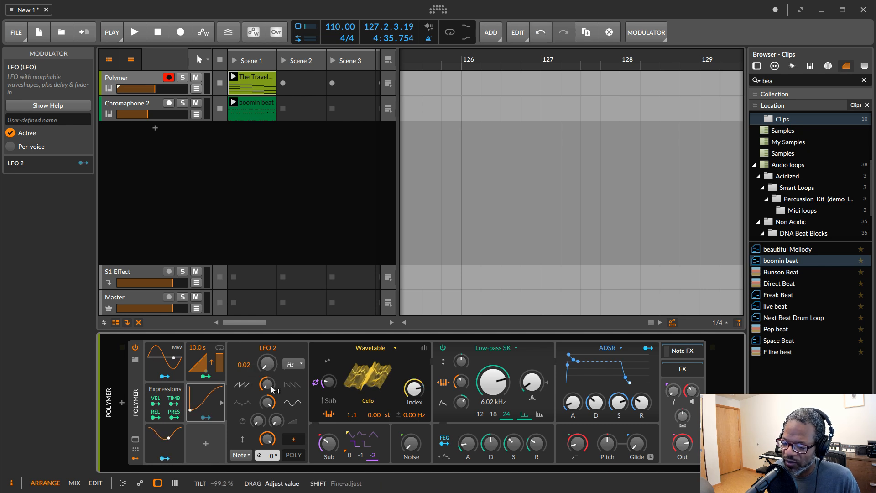
pyautogui.doubleClick(270, 405)
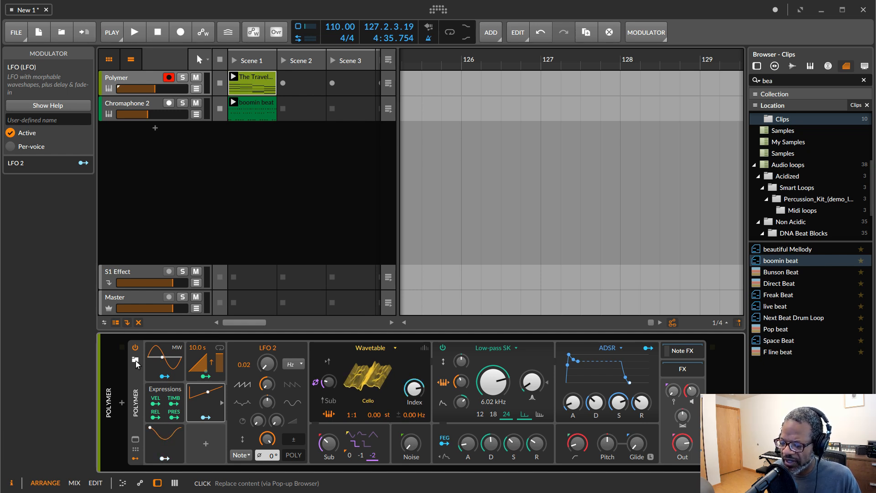
pyautogui.click(135, 439)
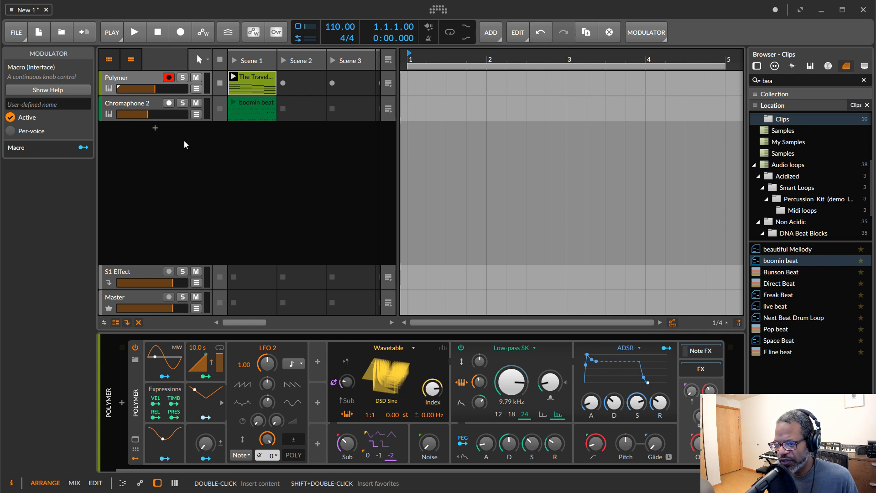
# - Start playback and set the response curve of LFO 2's Cutoff modulation to Exponential
pyautogui.click(136, 31)
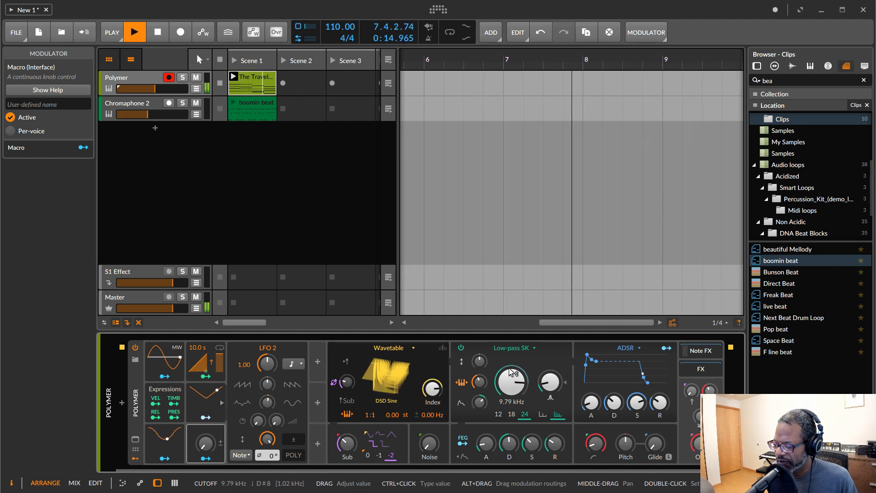
pyautogui.click(203, 395)
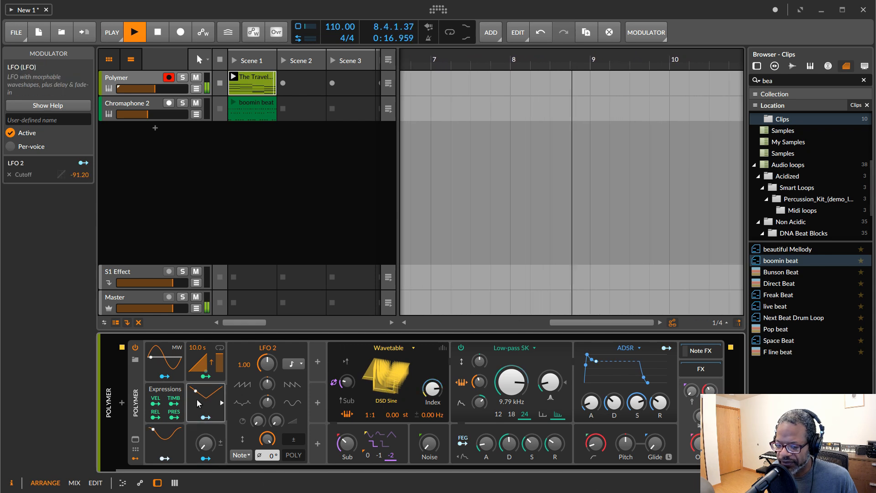
pyautogui.click(60, 174)
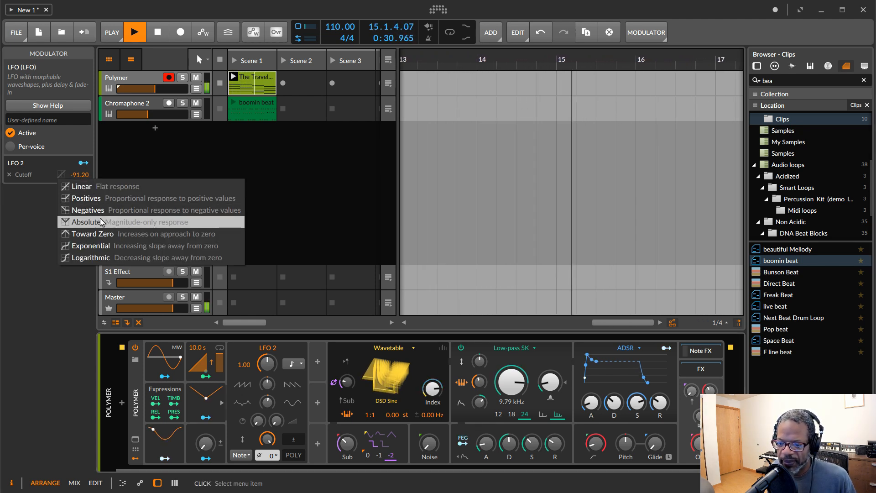
pyautogui.click(90, 245)
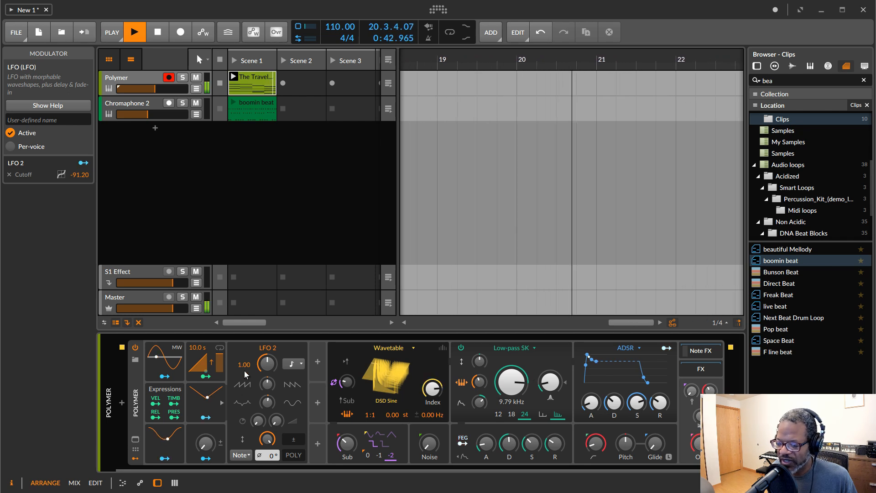
# - Try the Logarithmic response curve for LFO 2's Cutoff modulation, return it to Exponential and review the available curves
pyautogui.click(62, 174)
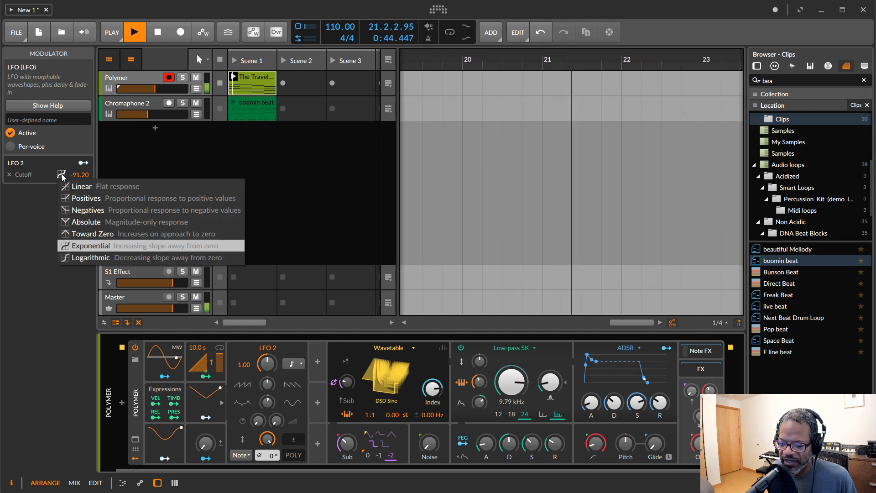
pyautogui.click(87, 259)
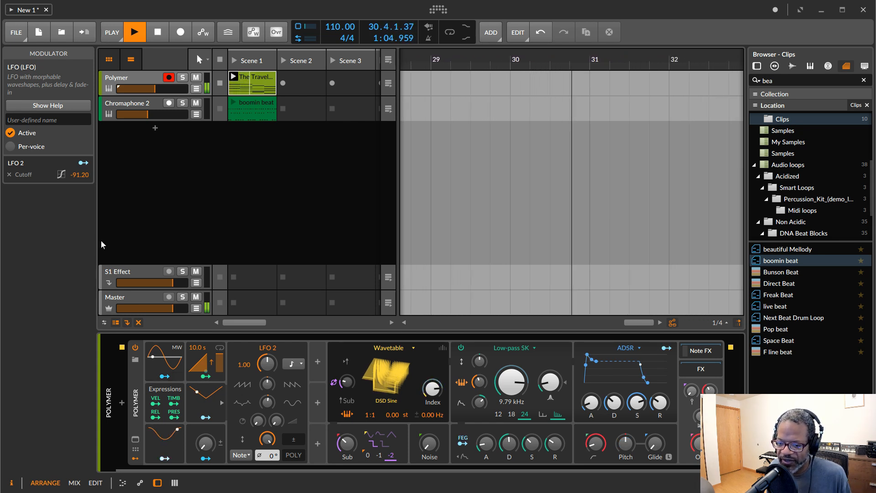
pyautogui.click(62, 175)
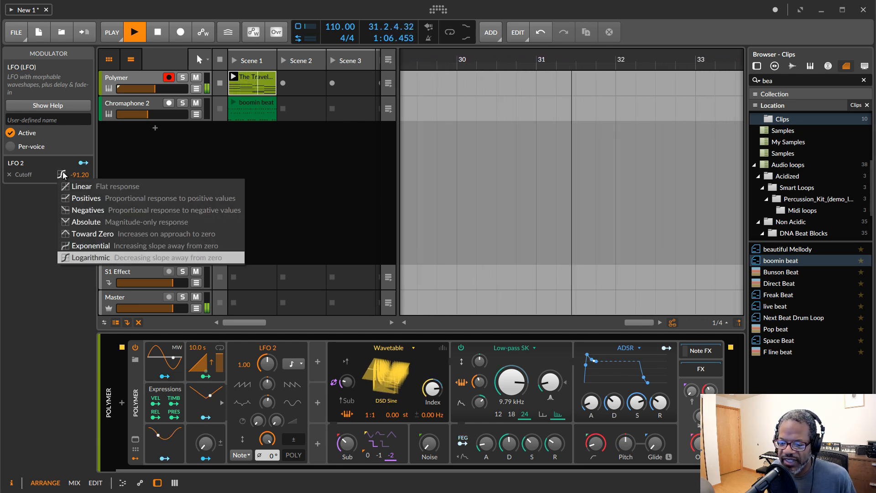
pyautogui.click(90, 247)
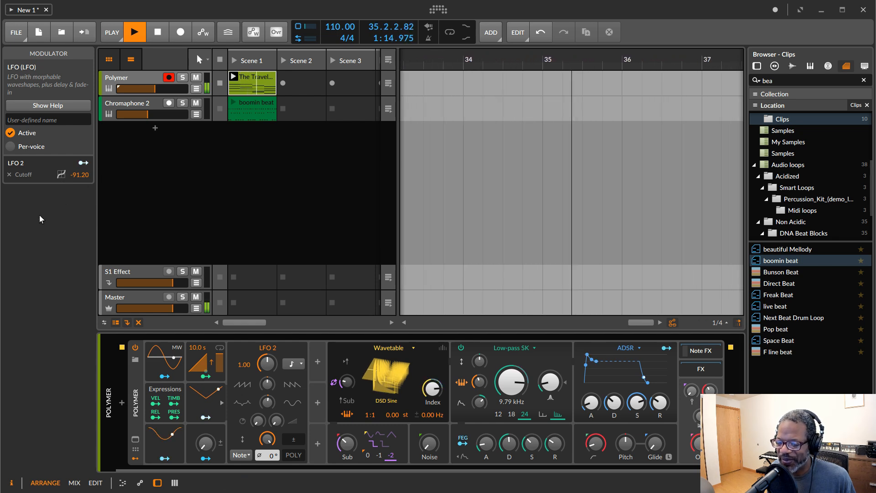
pyautogui.click(62, 174)
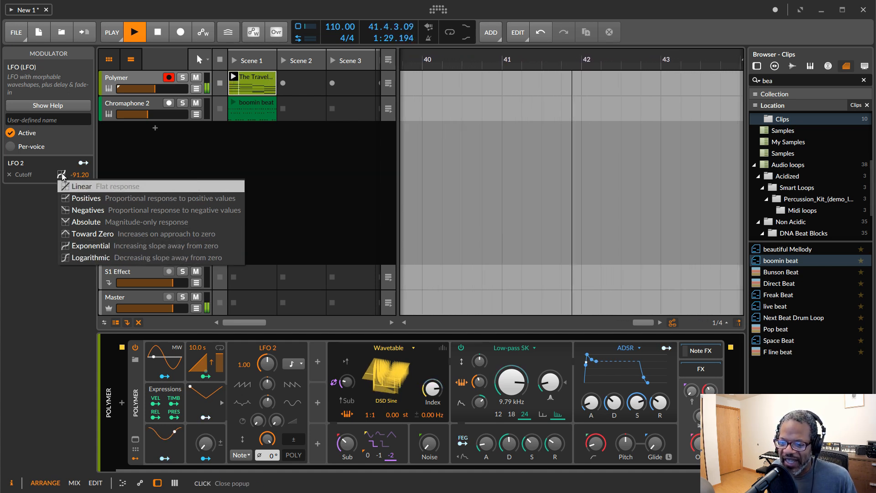
pyautogui.click(42, 209)
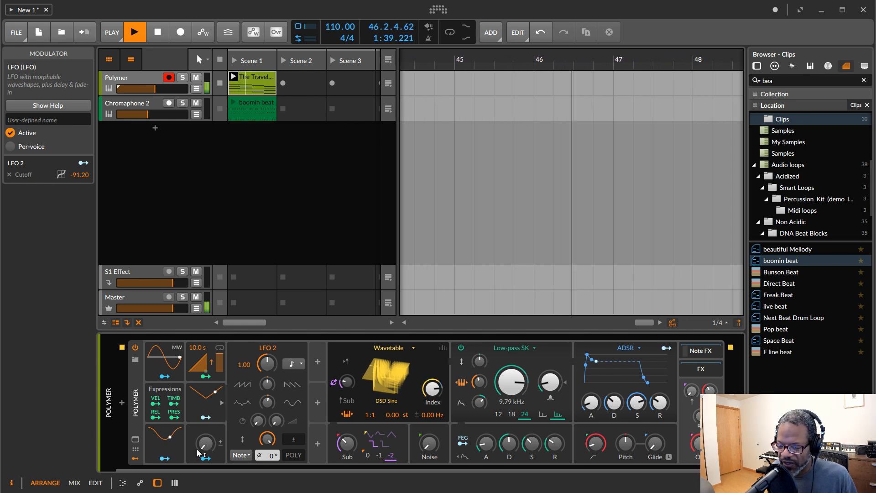
# - Assign the Macro modulator as the scaling source for LFO 2's Cutoff modulation and turn up the Macro knob
pyautogui.click(196, 463)
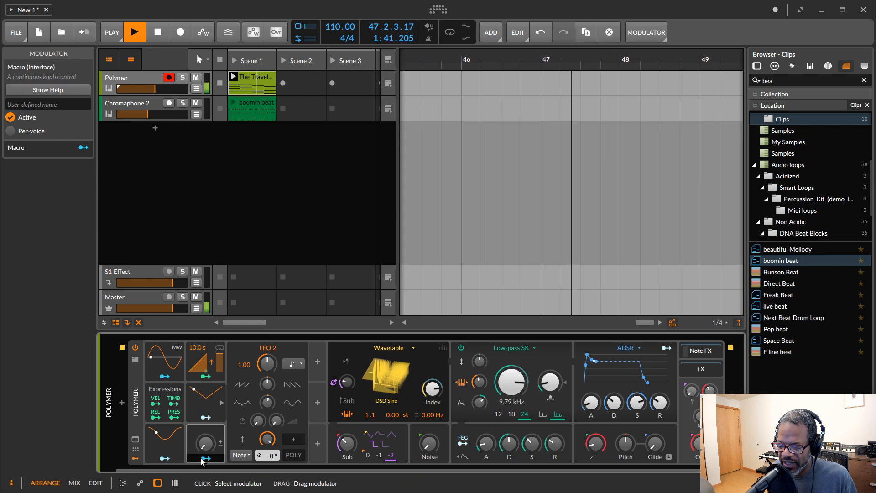
pyautogui.click(83, 148)
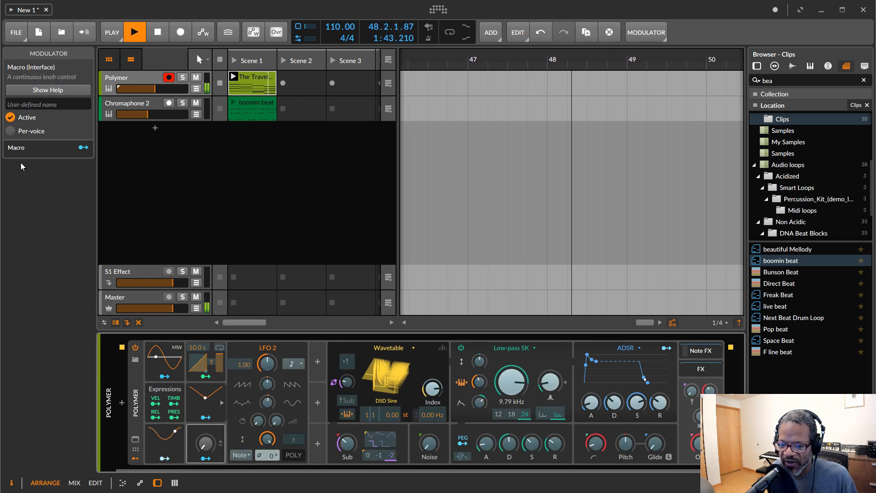
pyautogui.click(195, 399)
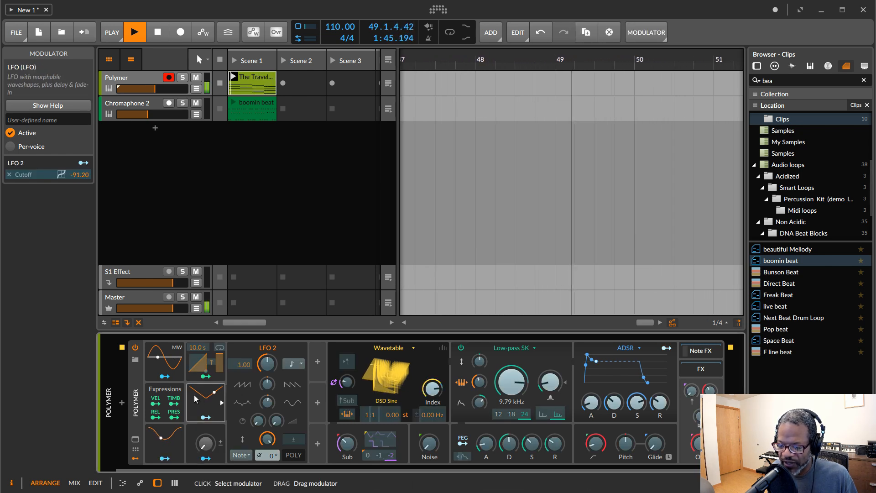
pyautogui.click(30, 177)
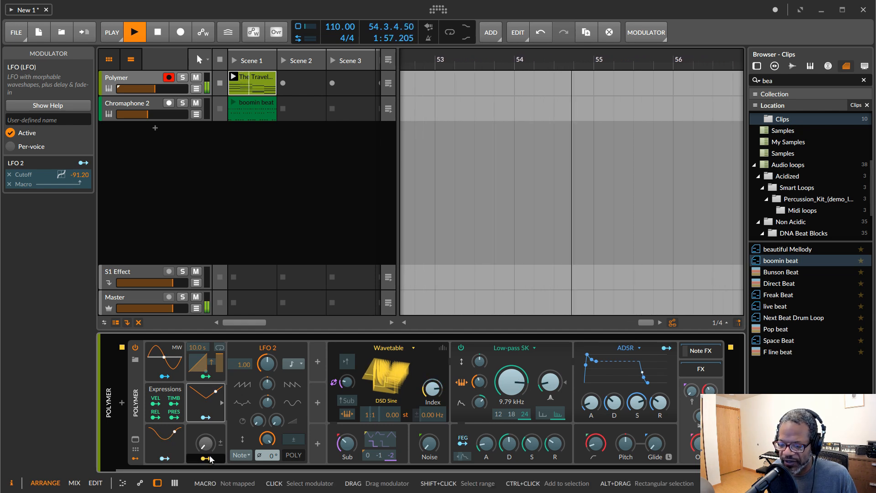
pyautogui.click(205, 442)
pyautogui.moveTo(205, 443); pyautogui.dragTo(205, 398)
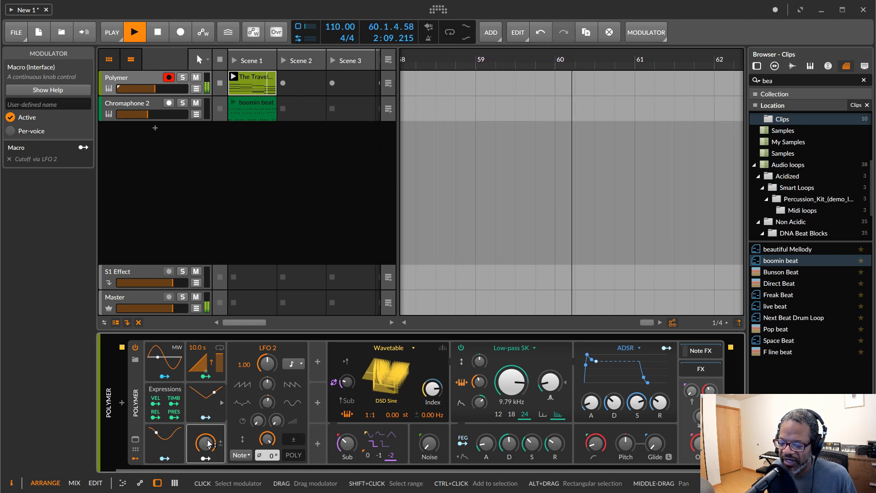
# - Set the response curve of LFO 2's Cutoff modulation to Linear
pyautogui.click(208, 408)
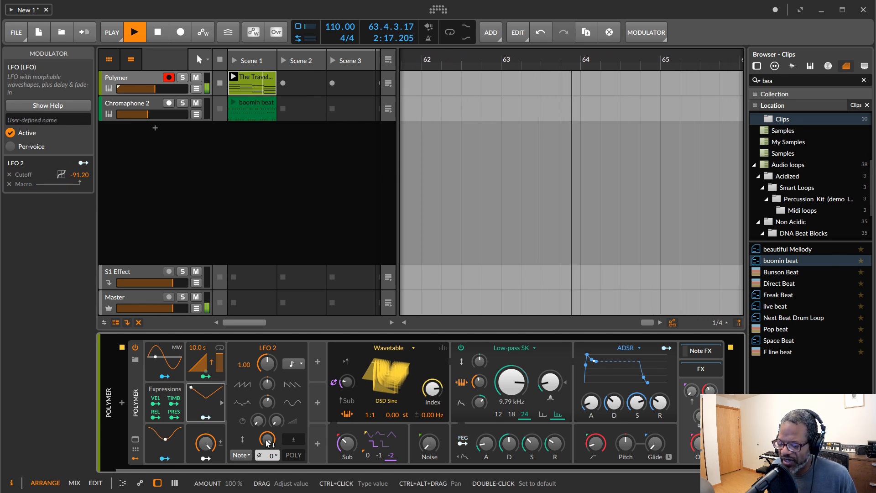
pyautogui.click(62, 176)
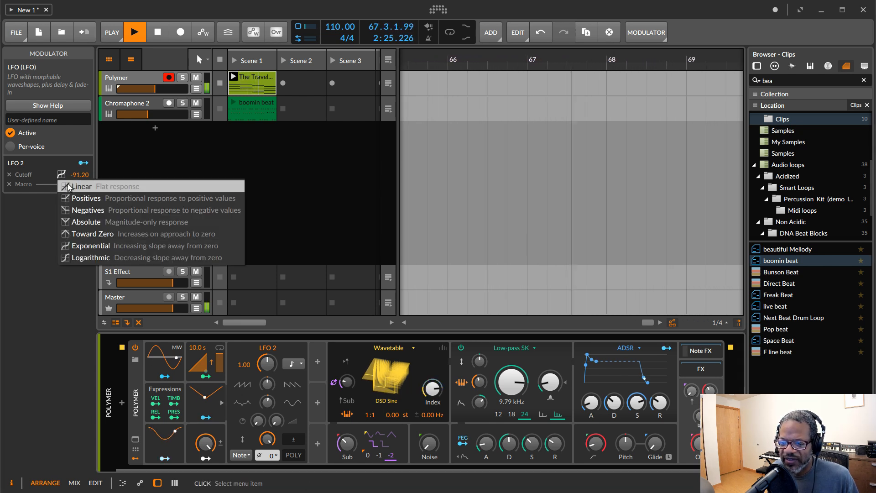
pyautogui.click(77, 186)
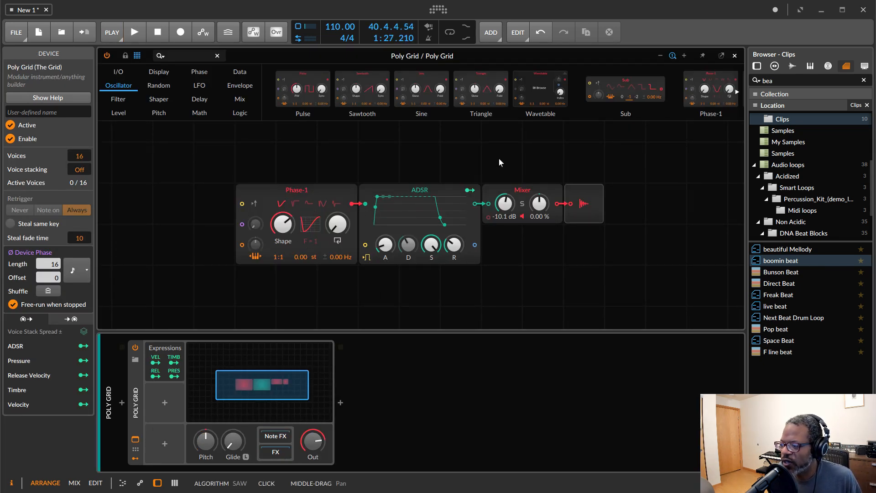
# - Replace the Phase-1 oscillator in the Poly Grid patch with a Wavetable oscillator
pyautogui.rightClick(298, 196)
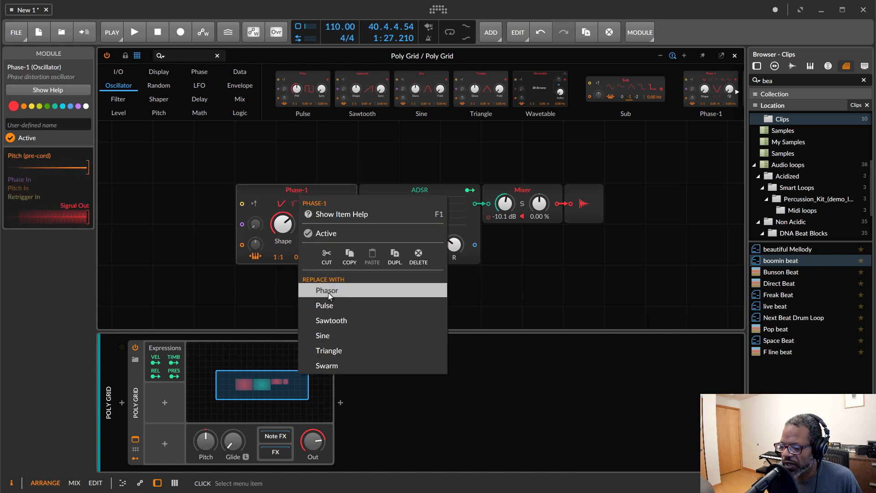
pyautogui.click(269, 189)
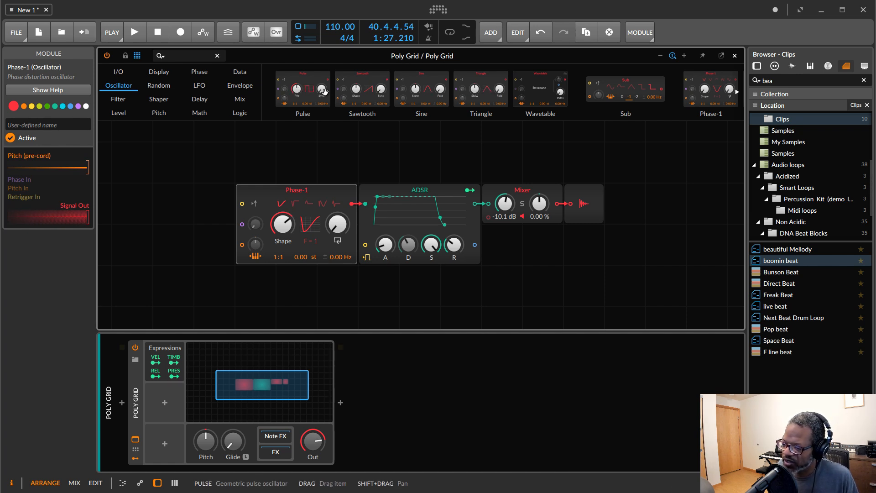
pyautogui.moveTo(538, 78); pyautogui.dragTo(299, 212)
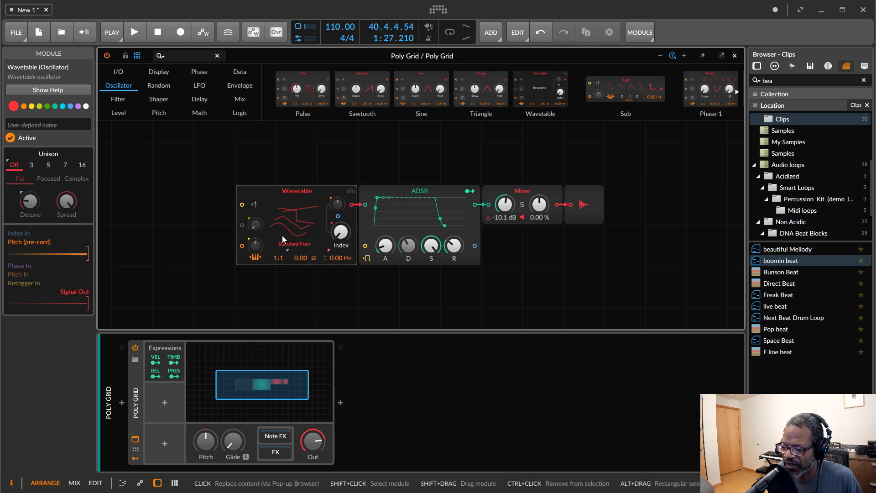
# - Start playback and load the SrgeWavMul1VCO wavetable into the Wavetable oscillator
pyautogui.moveTo(291, 223)
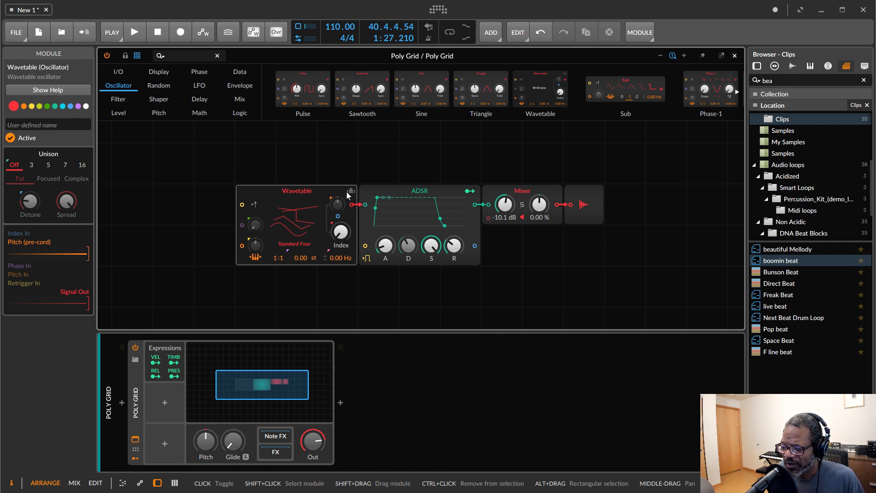
pyautogui.click(135, 32)
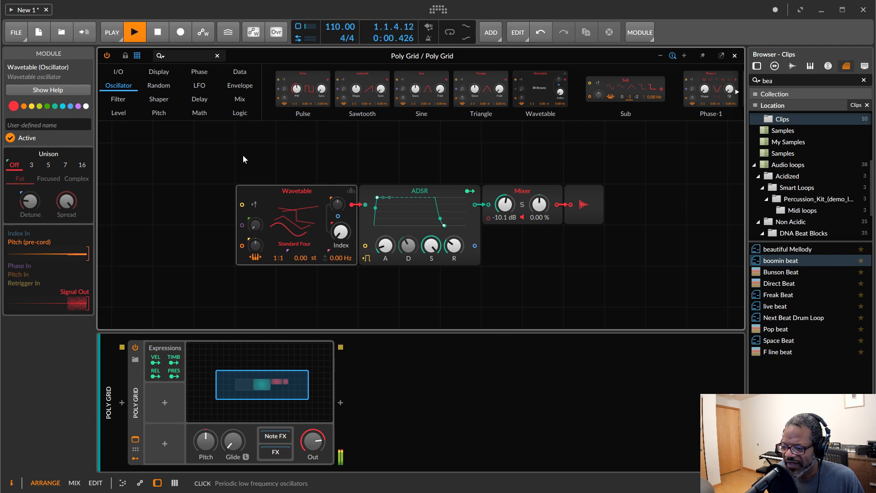
pyautogui.click(313, 220)
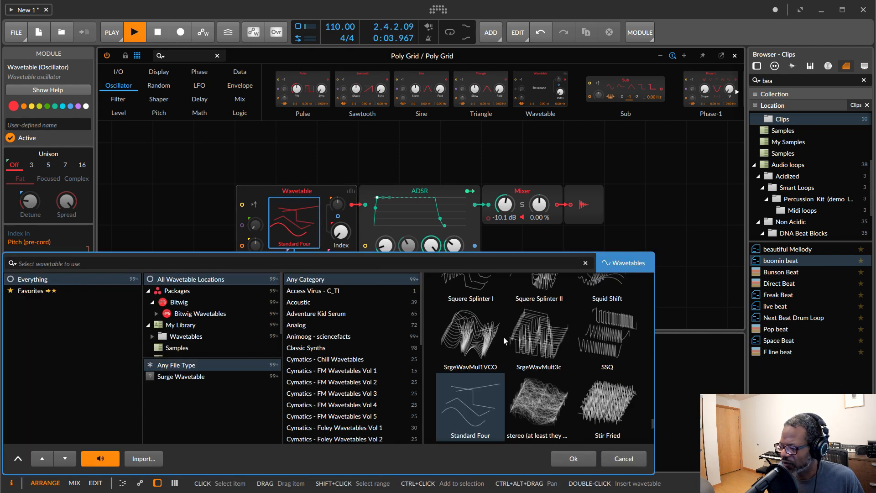
pyautogui.click(484, 339)
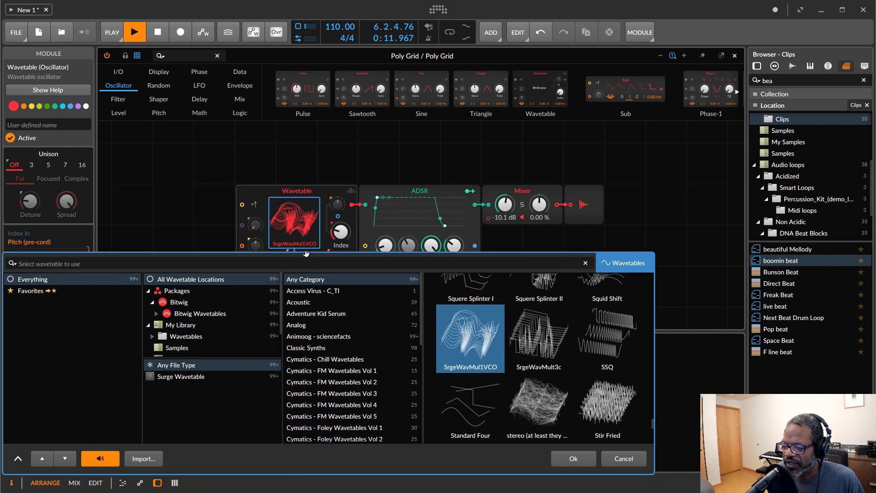
pyautogui.click(570, 459)
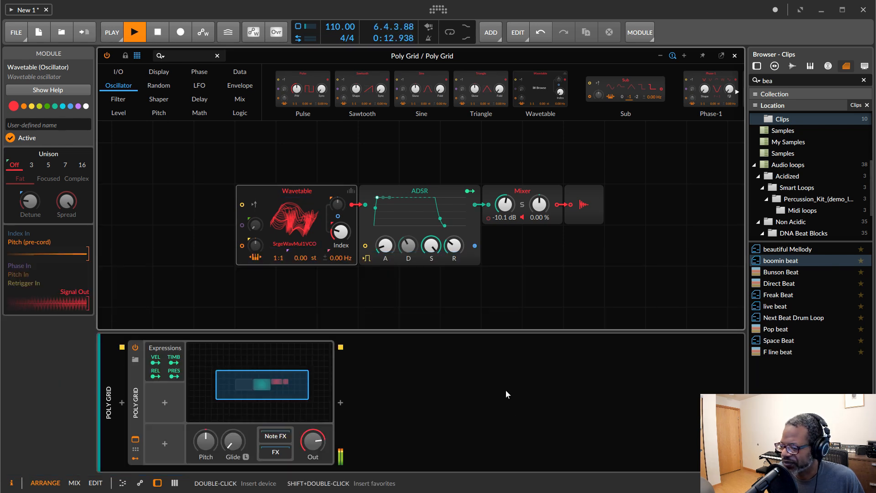
# - Show the Wavetable oscillator's unison settings, set 7 voices and experiment with the detune and spread amounts
pyautogui.click(350, 191)
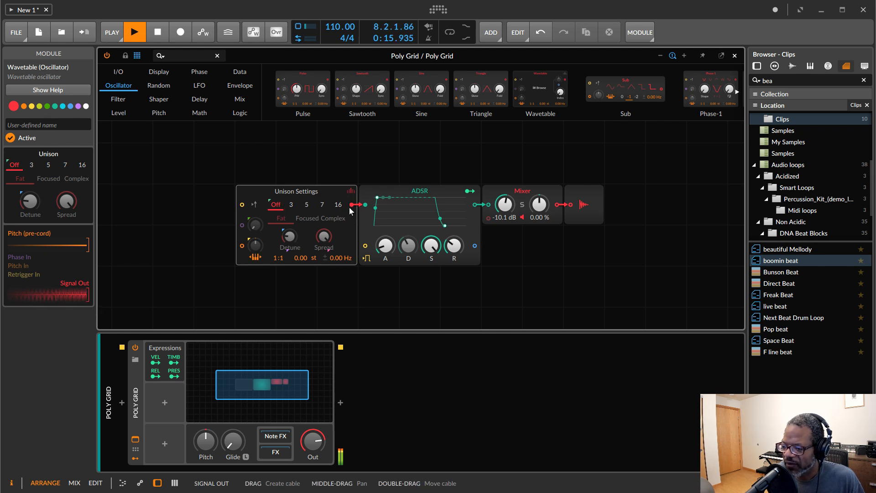
pyautogui.click(321, 205)
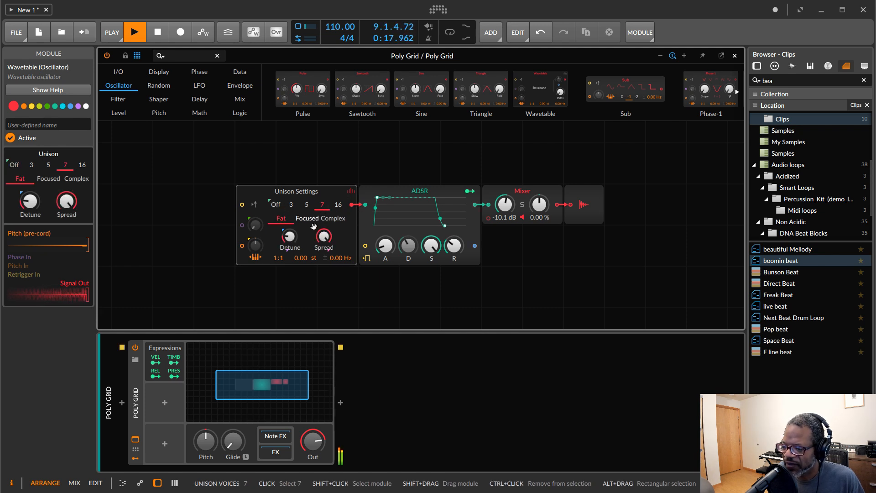
pyautogui.moveTo(290, 236)
pyautogui.mouseDown()
pyautogui.moveTo(289, 228)
pyautogui.moveTo(289, 236)
pyautogui.mouseUp()
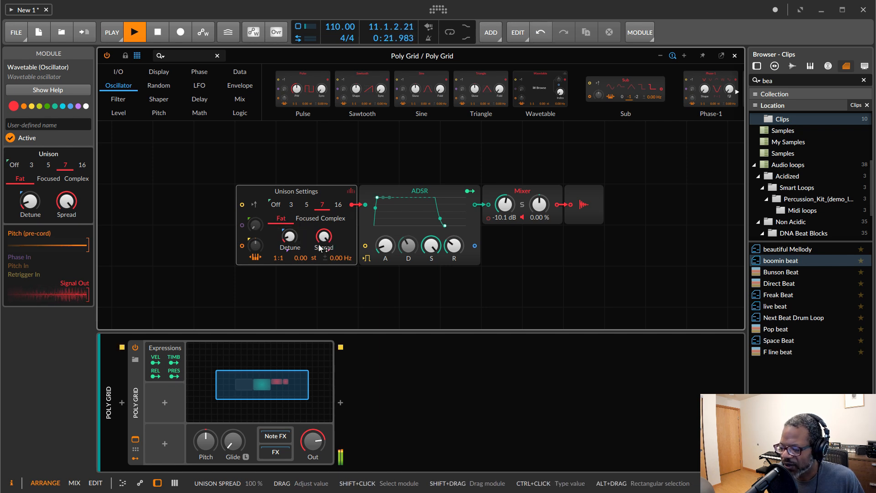
pyautogui.moveTo(322, 238); pyautogui.dragTo(289, 233)
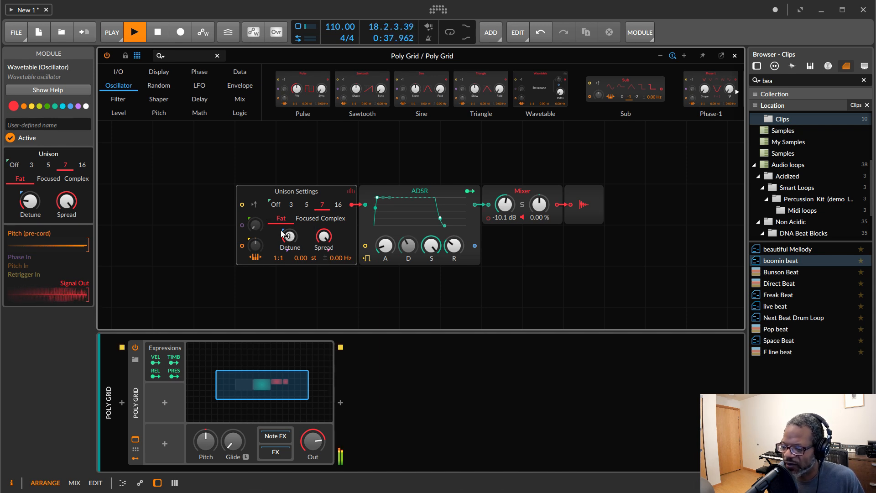
# - Try the Focused unison mode with different detune amounts and switch the mode to Complex
pyautogui.click(307, 218)
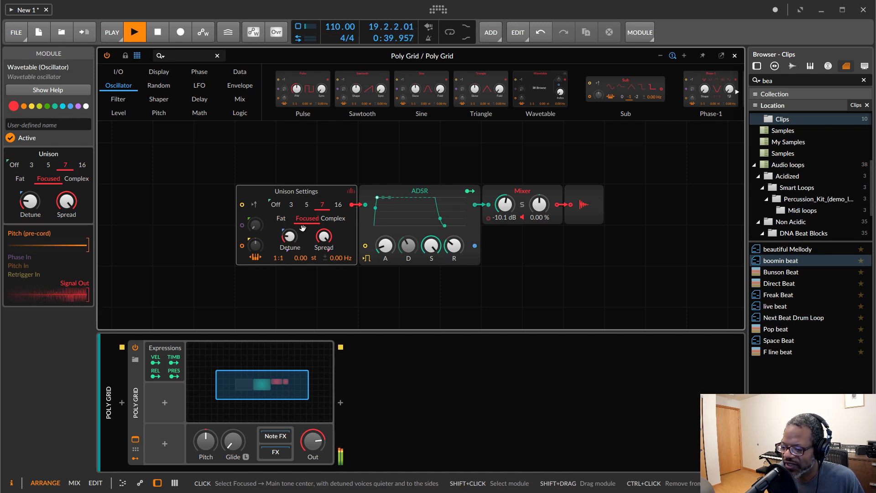
pyautogui.moveTo(289, 236); pyautogui.dragTo(289, 237)
pyautogui.click(333, 218)
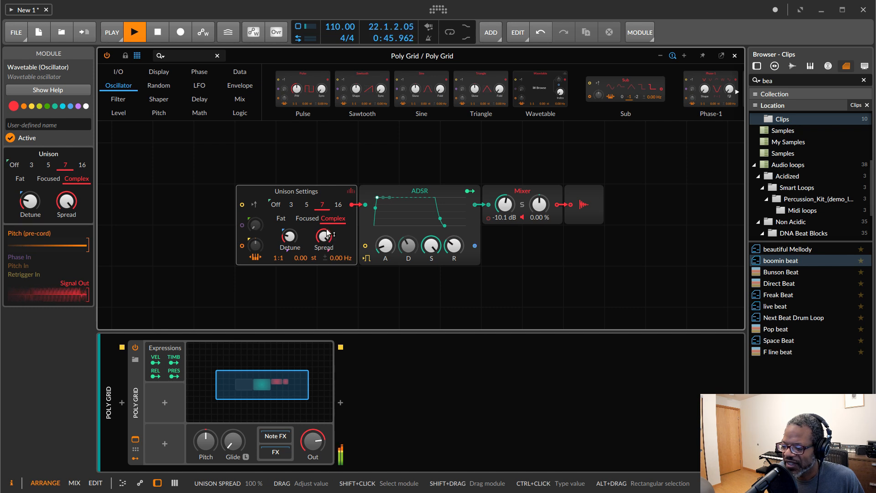
# - Raise the unison to 16 voices, set its detune to about 33 cents and close the unison settings
pyautogui.click(338, 205)
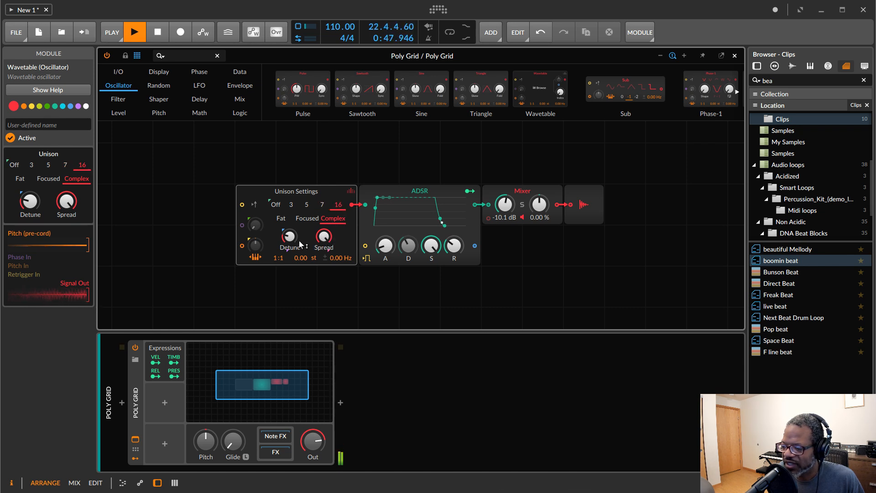
pyautogui.moveTo(288, 236); pyautogui.dragTo(289, 238)
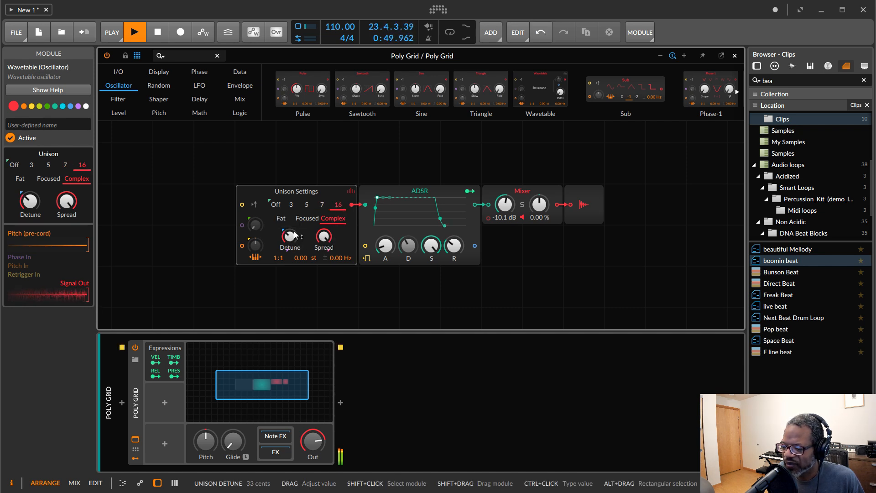
pyautogui.click(281, 218)
pyautogui.click(350, 190)
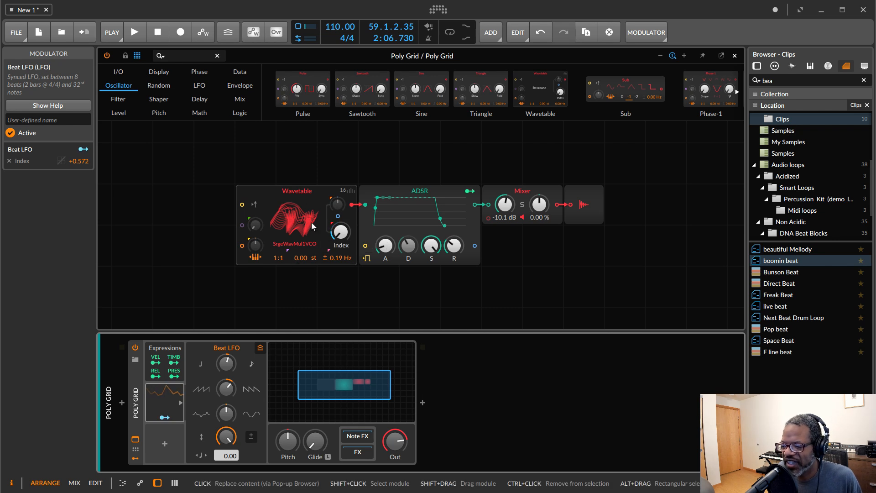
# - Reopen the Wavetable oscillator's unison settings, turn unison off and select the module
pyautogui.click(343, 191)
pyautogui.click(276, 205)
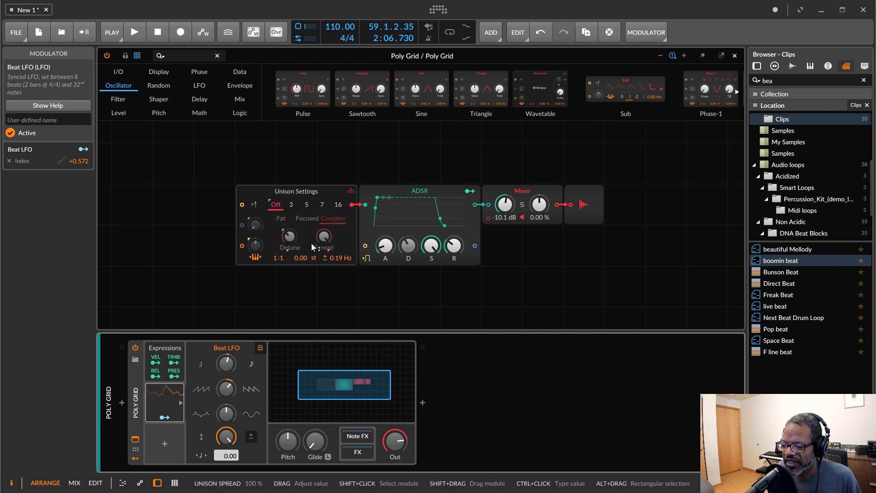
pyautogui.click(343, 242)
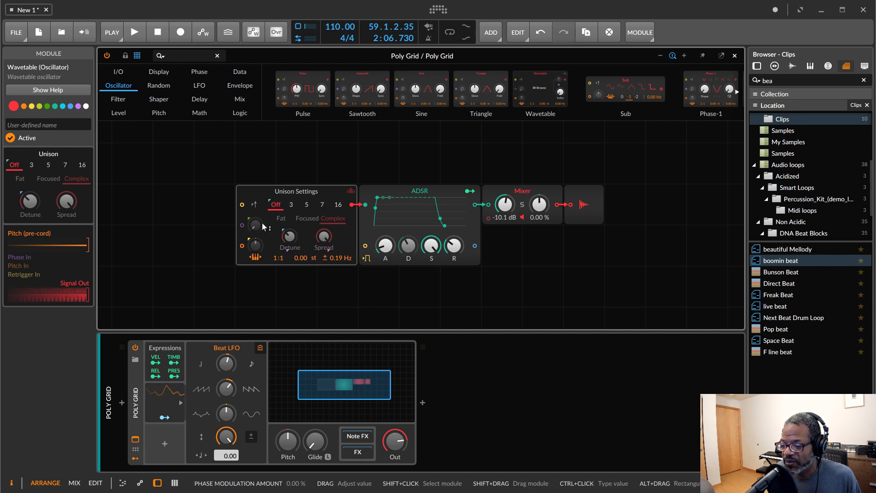
# - Return the Wavetable oscillator to its waveform view and add a Sine oscillator feeding its phase input
pyautogui.click(351, 191)
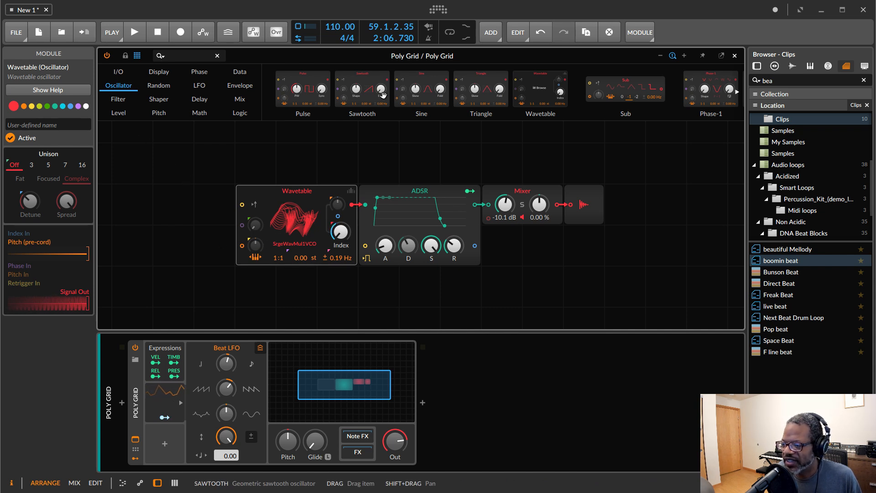
pyautogui.moveTo(427, 83); pyautogui.dragTo(245, 233)
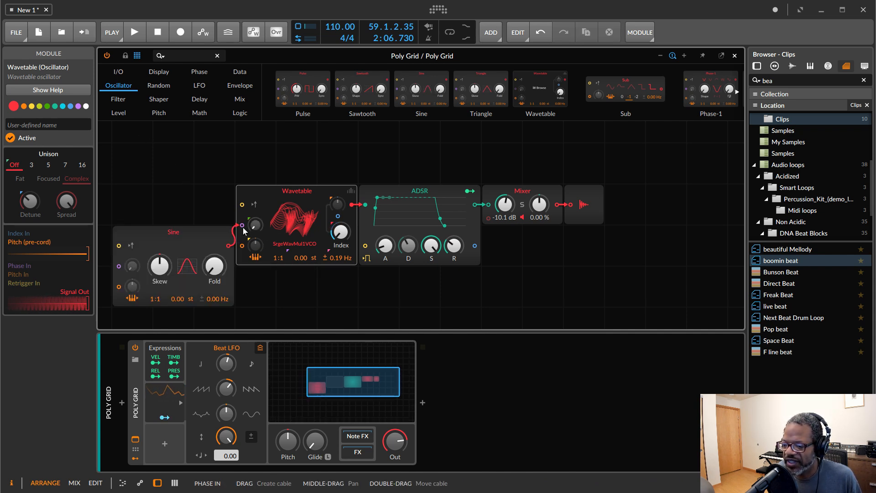
# - Start playback, adjust the Sine's Skew and Fold, and try the Wavetable's Index and phase modulation amount, leaving the latter at about 71%
pyautogui.click(134, 32)
pyautogui.moveTo(255, 224); pyautogui.dragTo(255, 217)
pyautogui.moveTo(159, 266); pyautogui.dragTo(159, 274)
pyautogui.moveTo(213, 271); pyautogui.dragTo(212, 260)
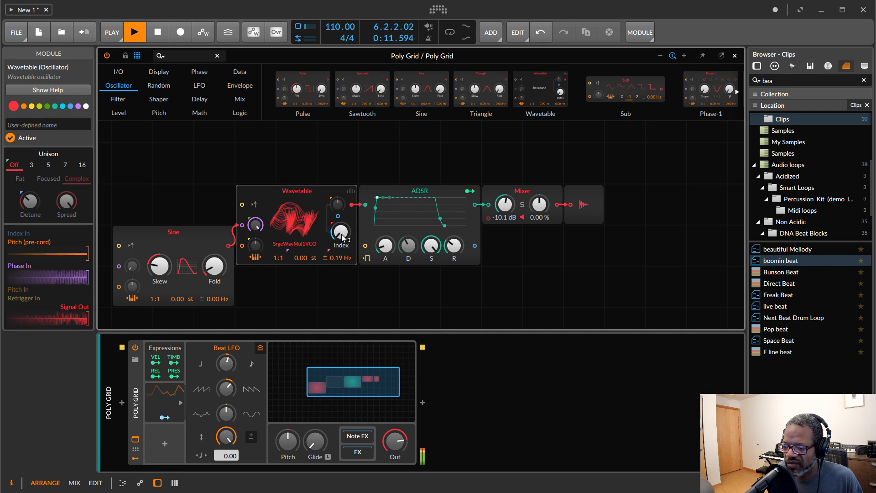
pyautogui.moveTo(340, 232); pyautogui.dragTo(341, 282)
pyautogui.moveTo(255, 225); pyautogui.dragTo(255, 285)
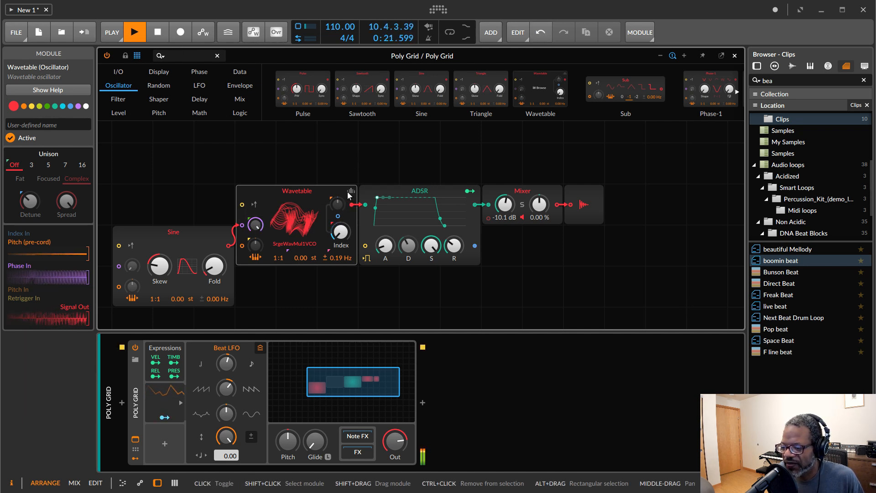
# - Set the Wavetable's unison to 7 voices with detune of about 61 cents, and bring the Sine's Skew back to centre
pyautogui.moveTo(351, 194)
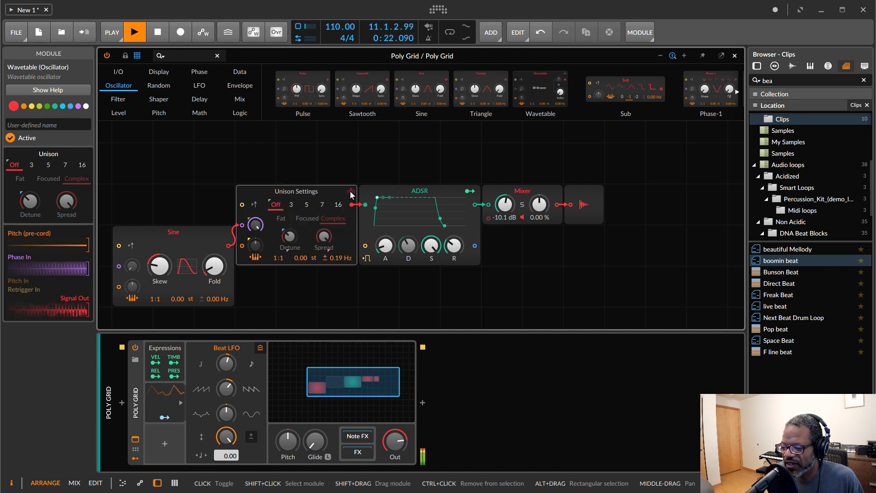
pyautogui.click(323, 204)
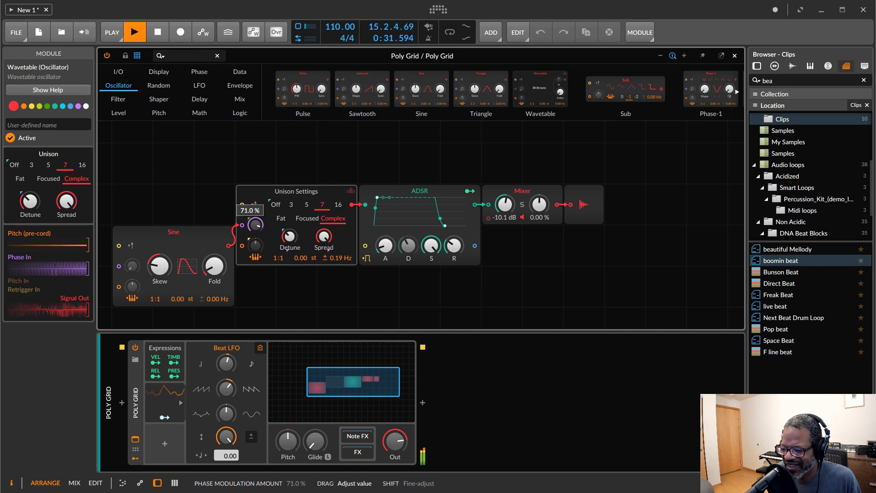
pyautogui.moveTo(291, 239); pyautogui.dragTo(290, 237)
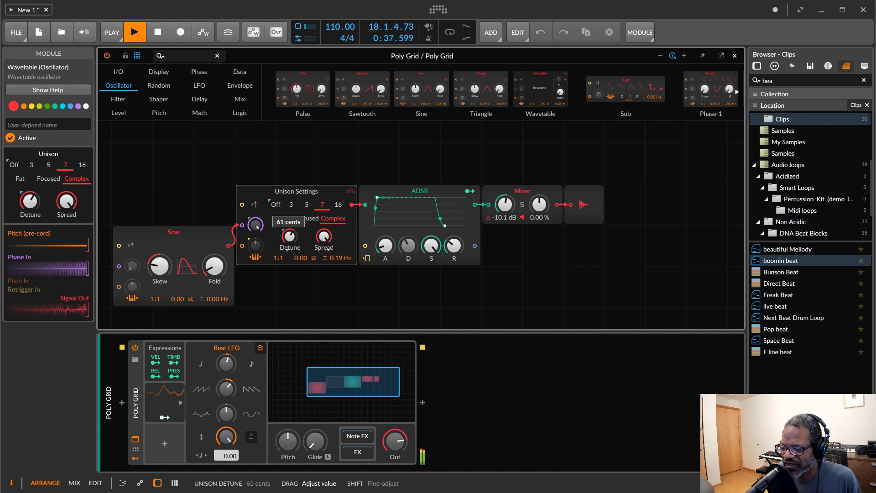
pyautogui.moveTo(291, 237); pyautogui.dragTo(291, 236)
pyautogui.moveTo(159, 265); pyautogui.dragTo(159, 255)
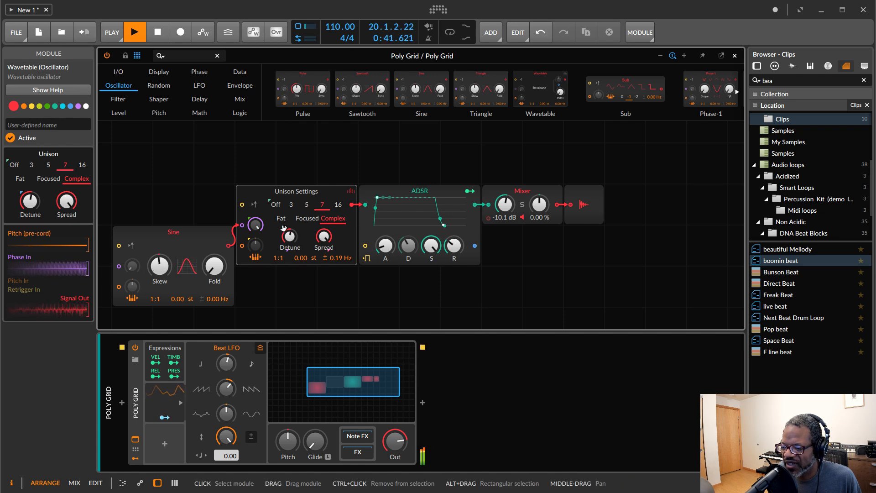
# - Switch the Wavetable's unison mode to Fat, return it to the waveform view and stop playback
pyautogui.click(285, 232)
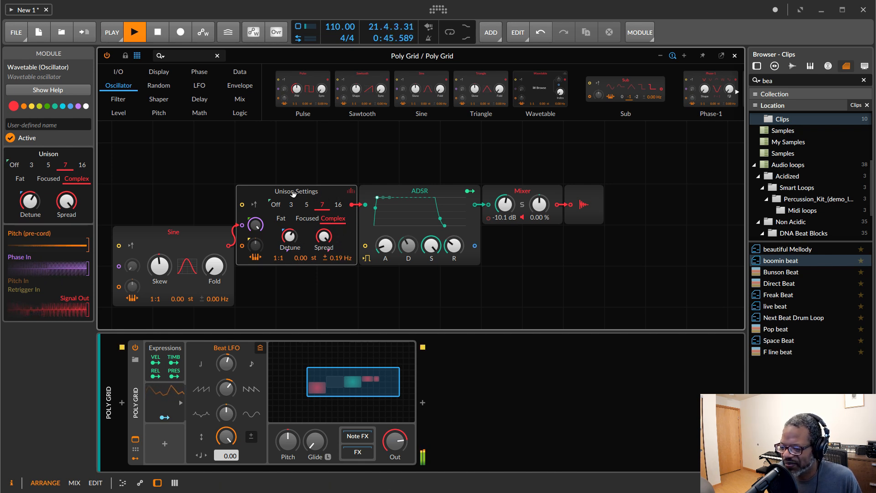
pyautogui.click(281, 218)
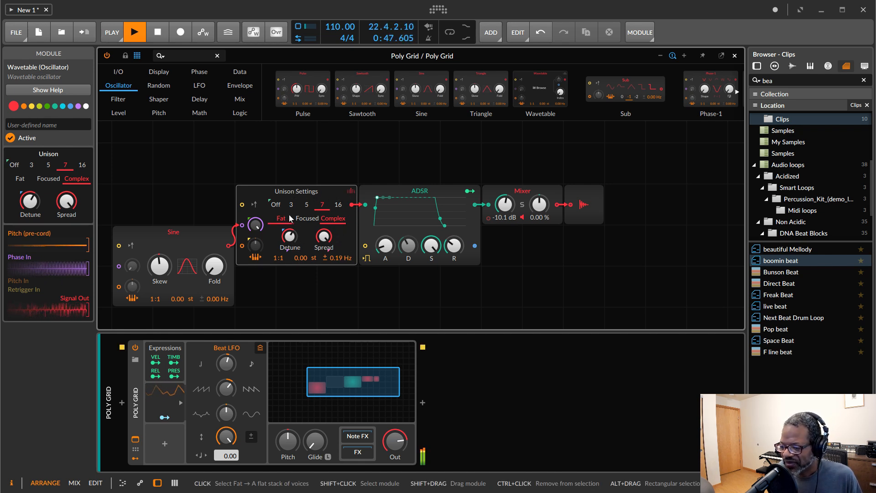
pyautogui.click(351, 193)
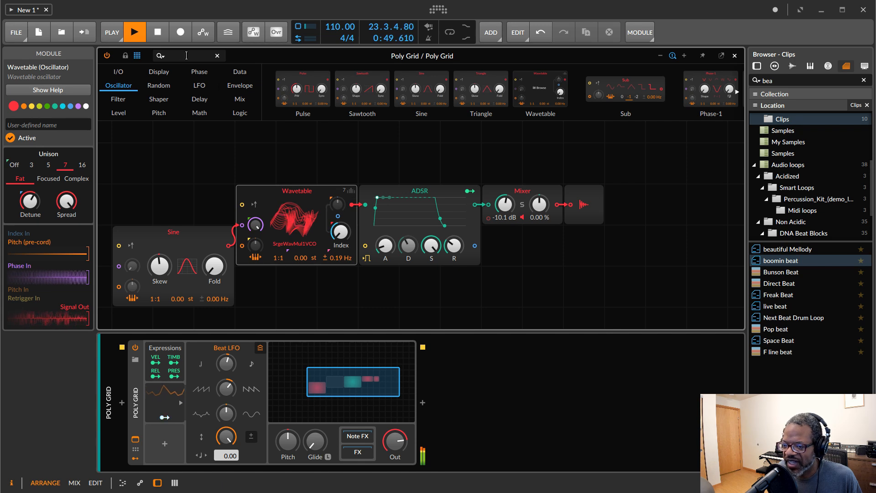
pyautogui.press('space')
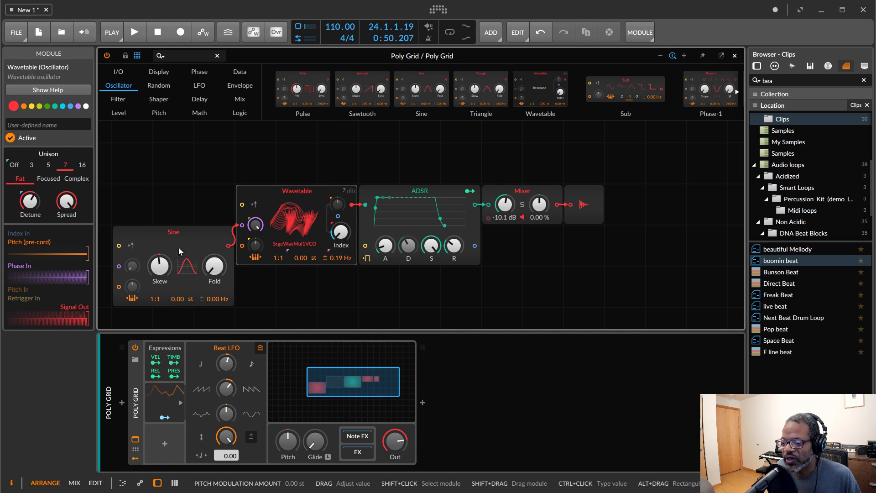
# - Align the Sine with the Wavetable and replace it with a Phase-1 oscillator, and add a Sampler module above the chain
pyautogui.moveTo(169, 240); pyautogui.dragTo(169, 199)
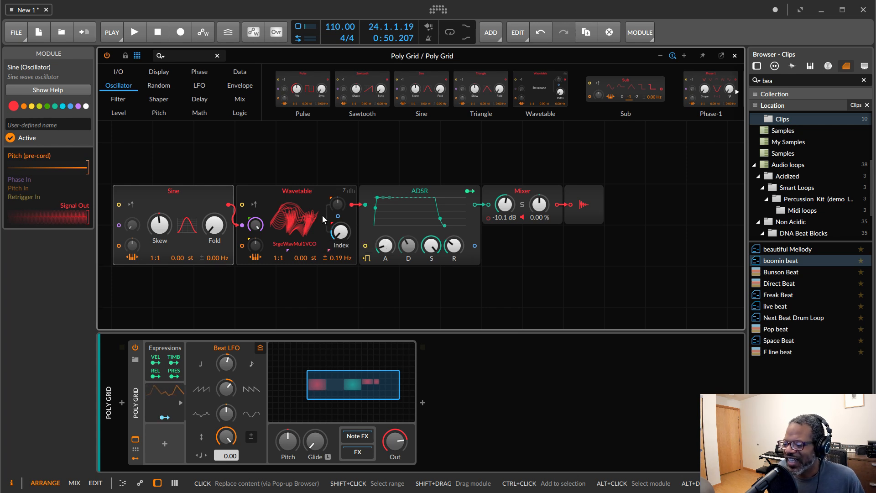
pyautogui.click(242, 191)
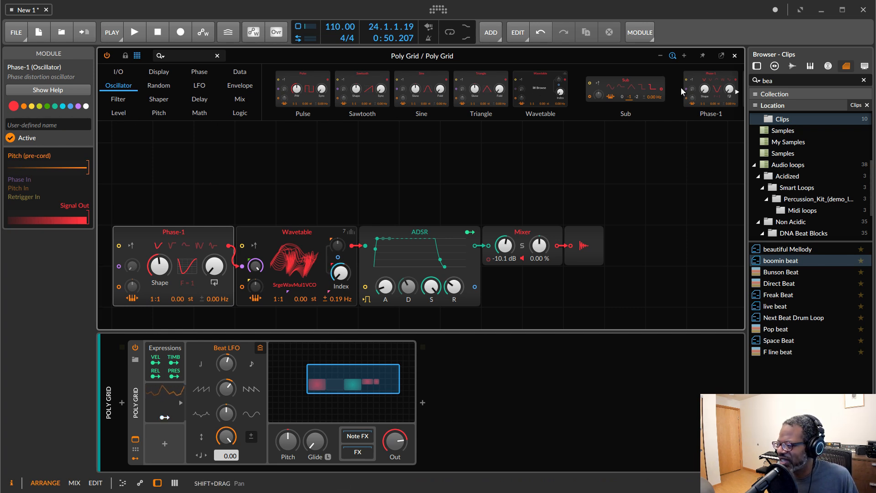
pyautogui.scroll(-3, 680, 86)
pyautogui.moveTo(698, 87); pyautogui.dragTo(117, 166)
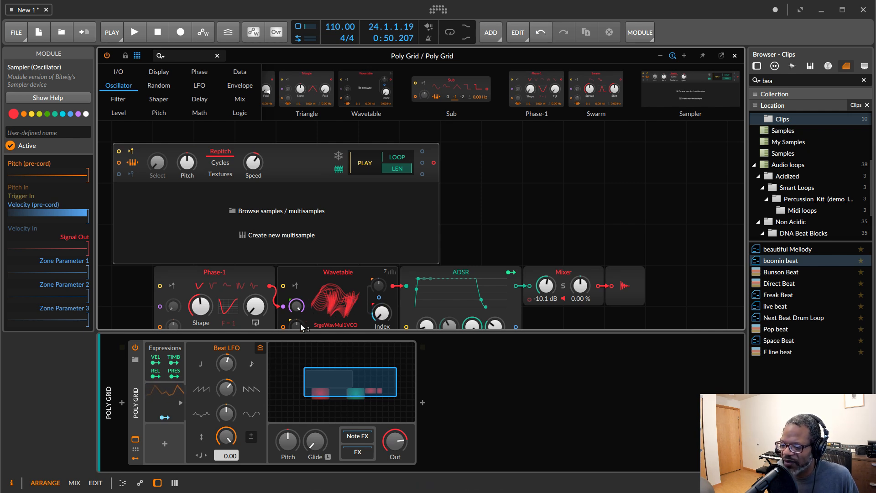
# - Deactivate the Beat LFO modulator and switch the Sampler's playback mode to Cycles
pyautogui.click(167, 410)
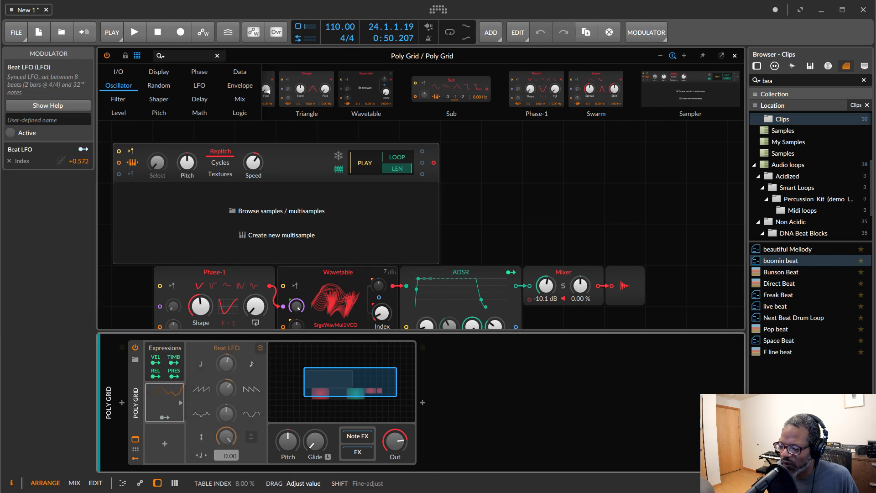
pyautogui.moveTo(382, 313); pyautogui.dragTo(383, 315)
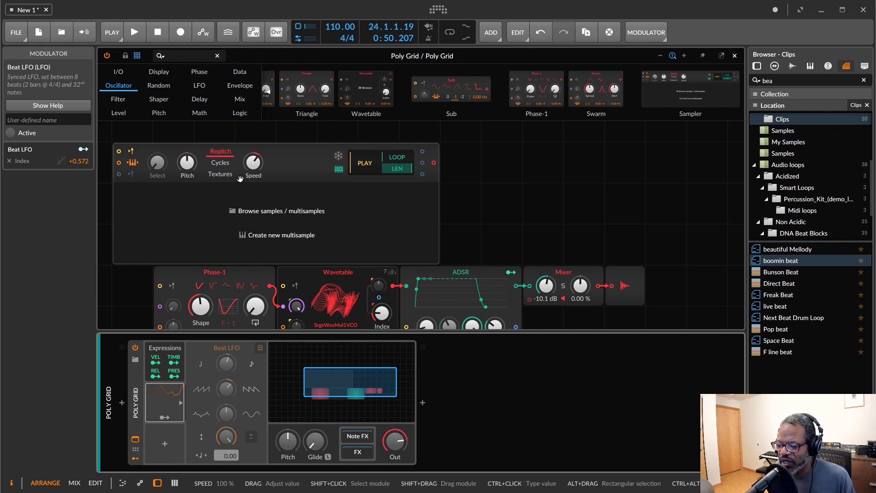
pyautogui.click(220, 162)
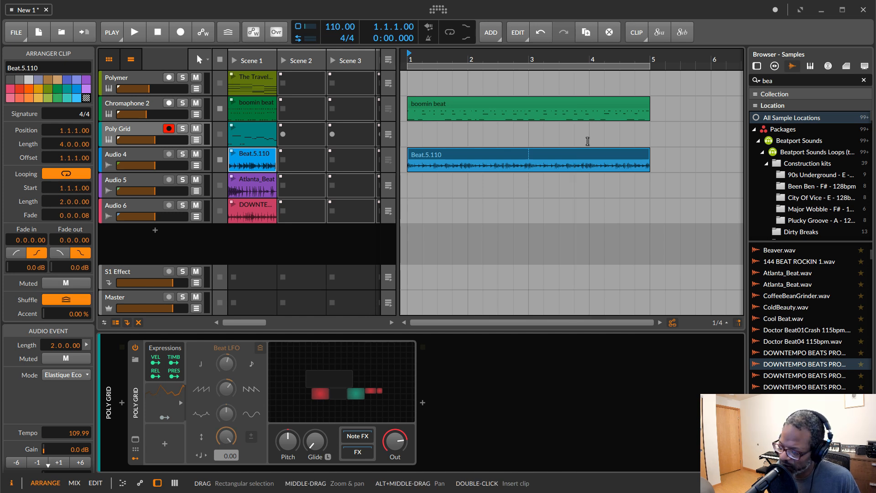
# - Try extending the end of the boomin beat arranger clip to bar 6 and return it to bar 5
pyautogui.click(599, 102)
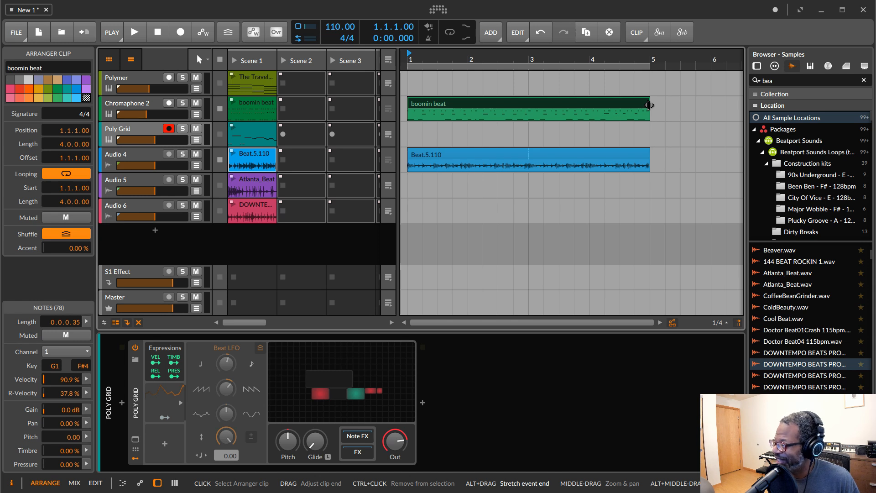
pyautogui.moveTo(648, 105); pyautogui.dragTo(703, 103)
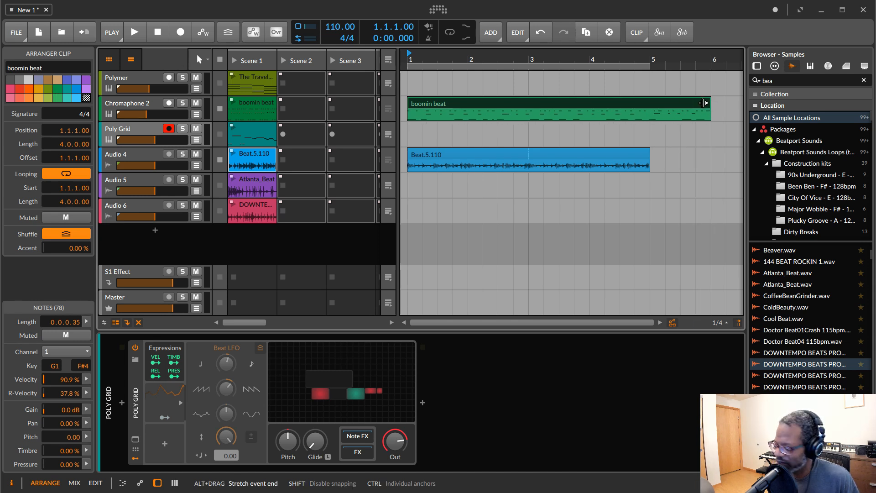
pyautogui.moveTo(708, 103); pyautogui.dragTo(651, 105)
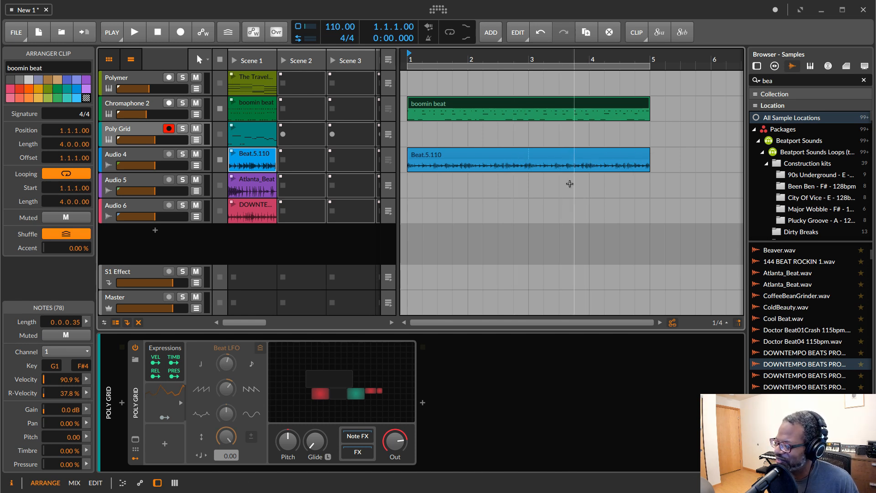
# - Select the boomin beat and Beat.5.110 arranger clips and stretch their ends together to bar 6
pyautogui.click(648, 154)
pyautogui.moveTo(648, 154); pyautogui.dragTo(539, 96)
pyautogui.moveTo(649, 103); pyautogui.dragTo(707, 111)
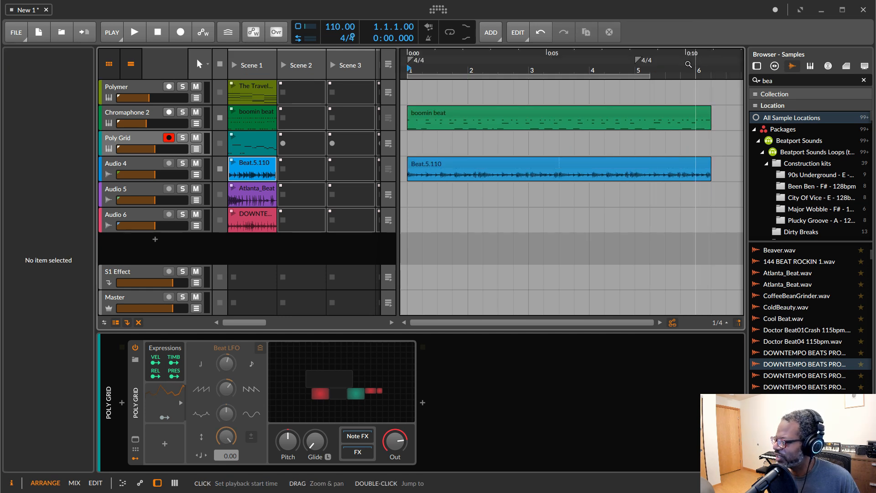
# - Select both arranger clips and pull their ends back together to a length of 4.2.1.63
pyautogui.click(700, 163)
pyautogui.keyDown('ctrl'); pyautogui.click(677, 115); pyautogui.keyUp('ctrl')
pyautogui.moveTo(710, 111); pyautogui.dragTo(685, 105)
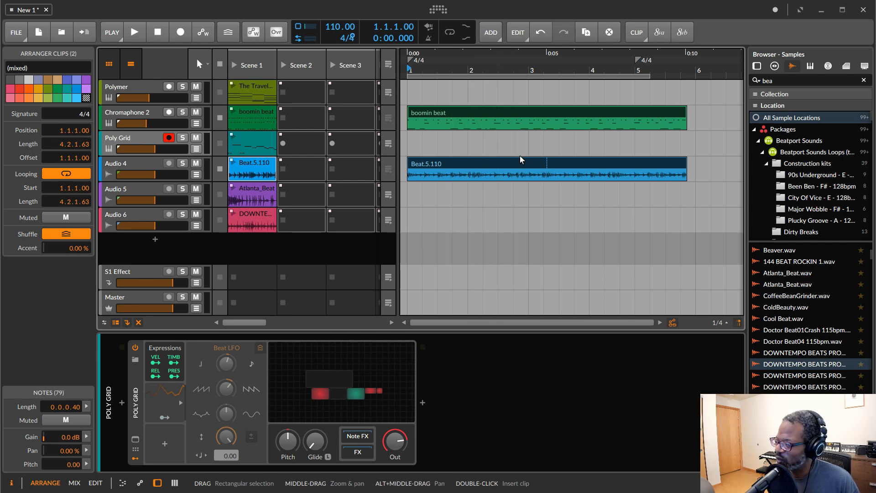
# - Try scaling both selected clips by 124%, and undo the scaling and the preceding length change
pyautogui.rightClick(640, 163)
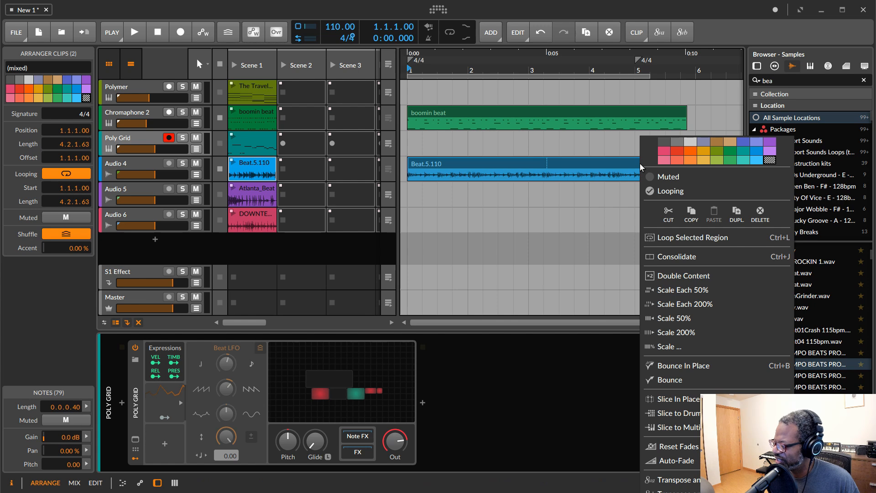
pyautogui.click(688, 343)
pyautogui.moveTo(494, 247); pyautogui.dragTo(493, 200)
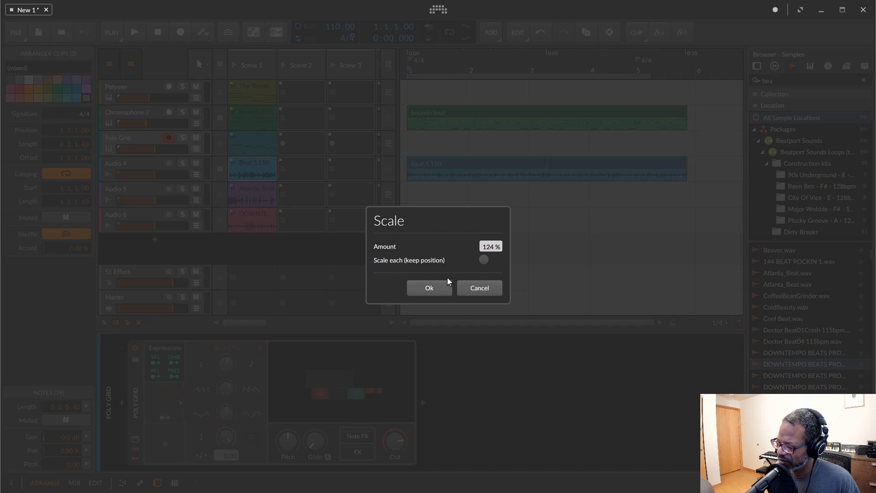
pyautogui.click(433, 286)
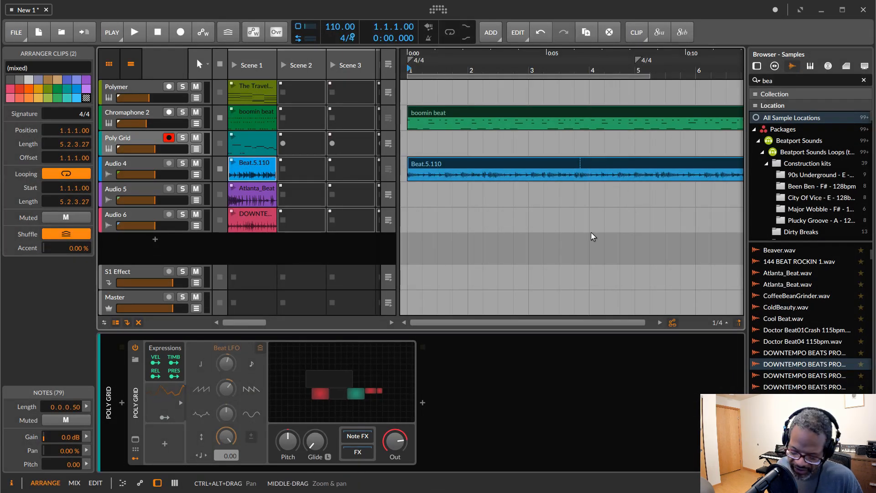
pyautogui.hotkey('ctrl', 'z')
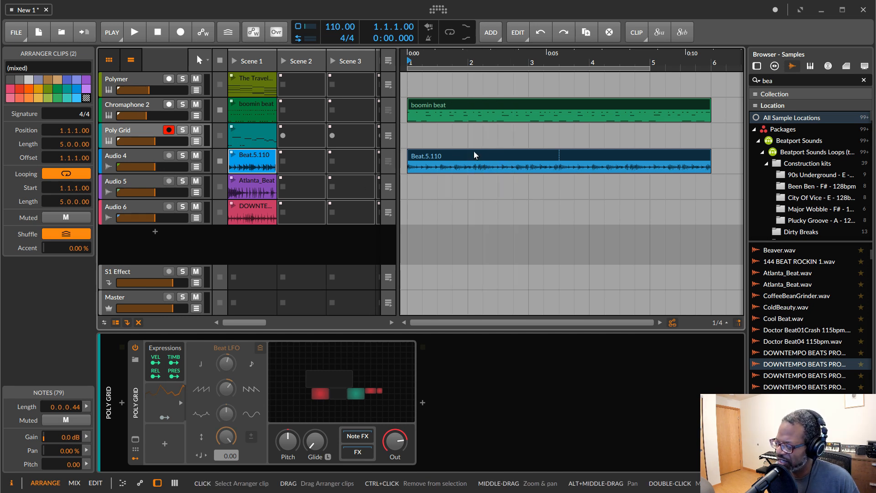
# - Enlarge the Audio 4 track, raise the Beat.5.110 clip's gain to +2.9 dB and restore the track's height
pyautogui.moveTo(183, 172); pyautogui.dragTo(181, 195)
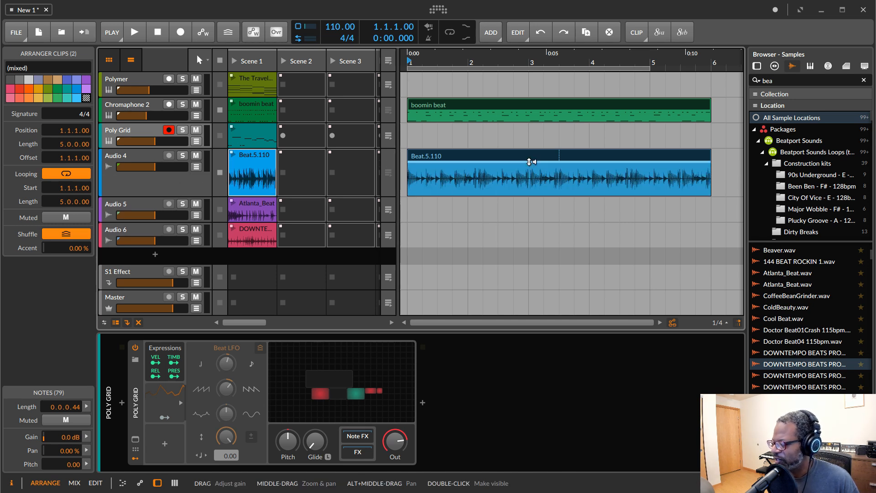
pyautogui.moveTo(530, 161); pyautogui.dragTo(530, 155)
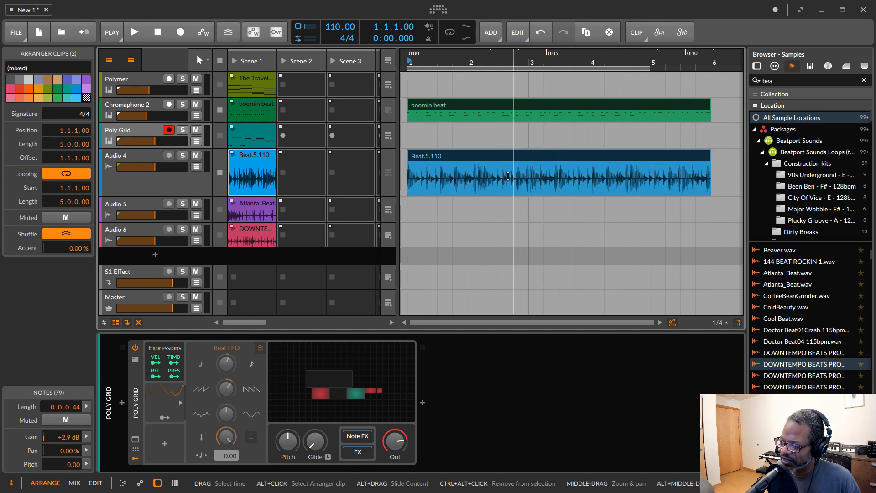
pyautogui.moveTo(173, 189); pyautogui.dragTo(172, 166)
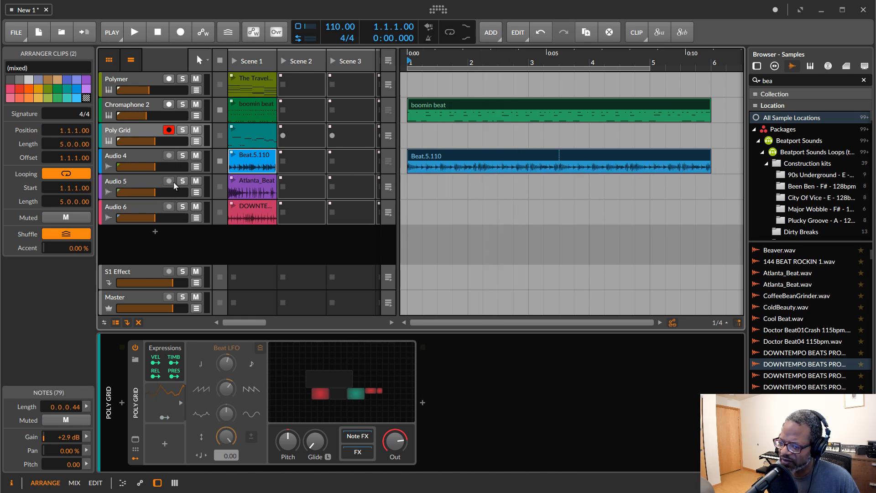
pyautogui.moveTo(168, 174); pyautogui.dragTo(215, 184)
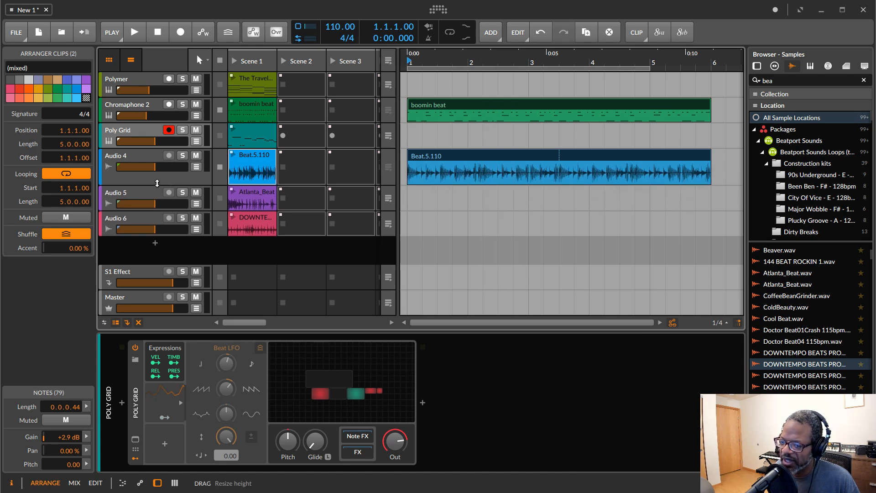
pyautogui.moveTo(157, 183); pyautogui.dragTo(157, 171)
# - Open the Beat.5.110 arranger clip in the audio editor and select its first audio event
pyautogui.click(483, 161)
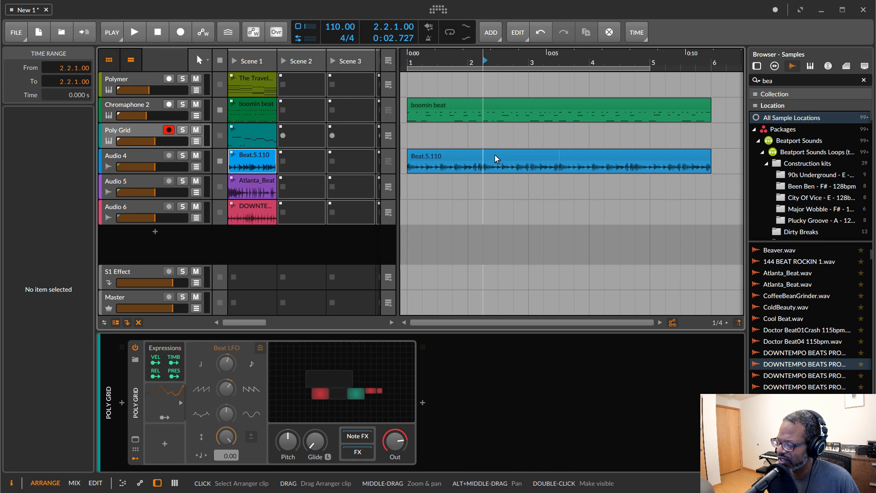
pyautogui.doubleClick(495, 158)
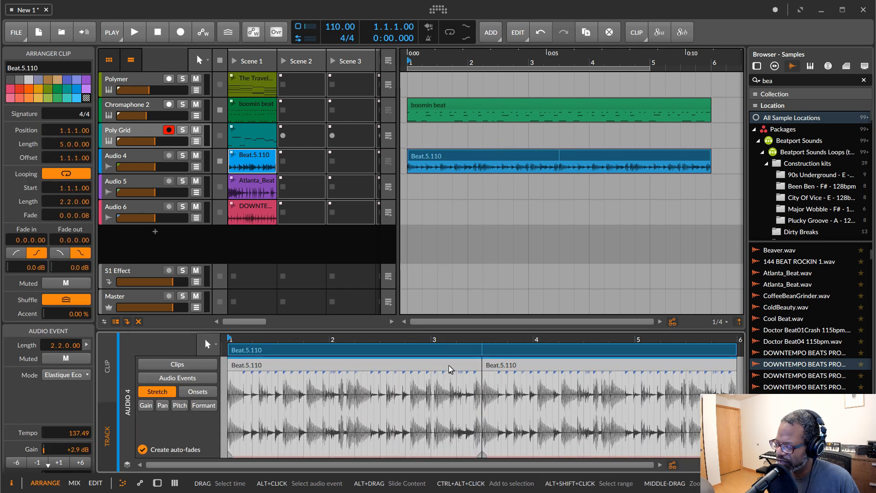
pyautogui.click(449, 369)
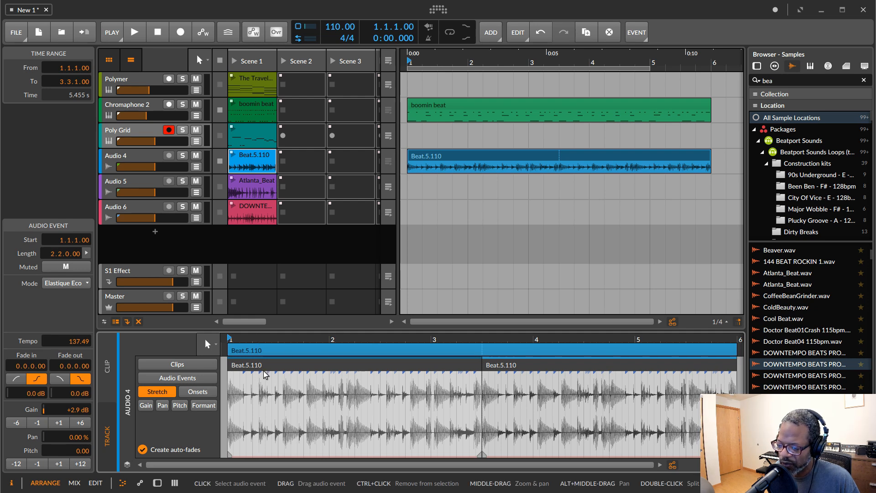
# - Lower the Beat.5.110 clip's gain to -0.1 dB in the Clips view, and compare it with the Stretch view
pyautogui.click(177, 364)
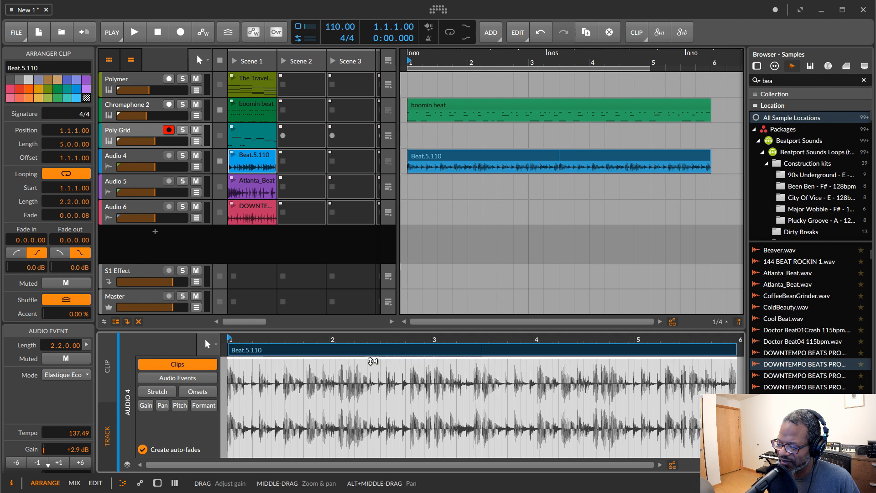
pyautogui.moveTo(372, 360); pyautogui.dragTo(374, 376)
pyautogui.click(158, 393)
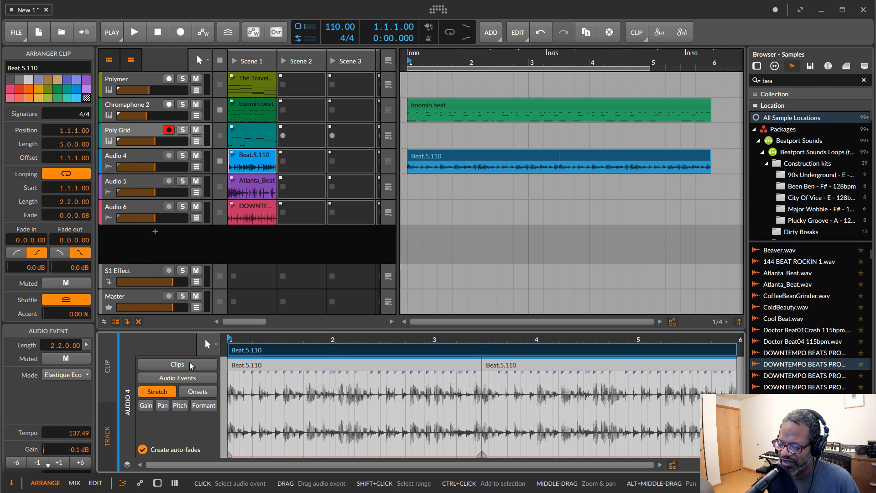
pyautogui.click(177, 364)
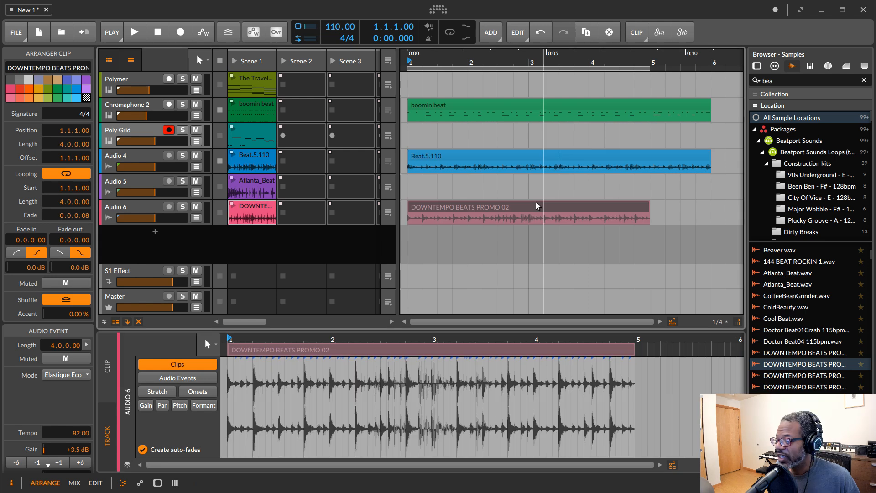
# - Move the DOWNTEMPO BEATS PROMO 02 arranger clip from Audio 6 onto Audio 4 at 6.1.1.00, directly after Beat.5.110
pyautogui.hscroll(4, 511, 252)
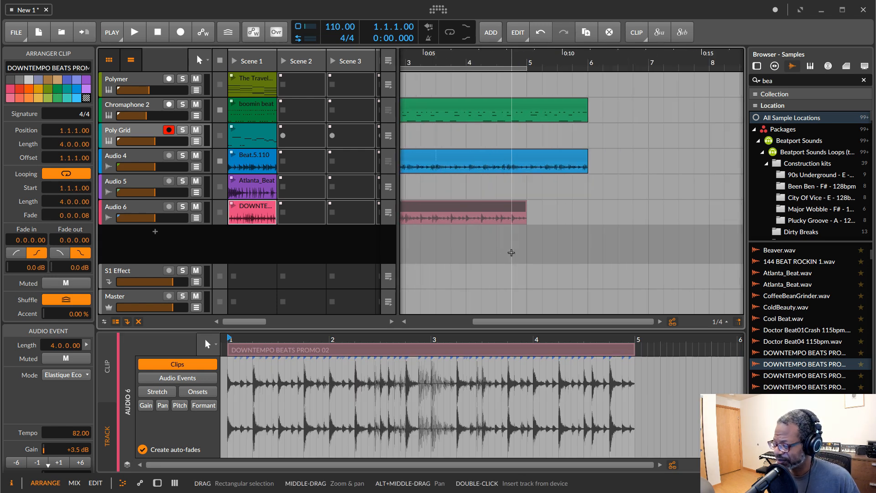
pyautogui.moveTo(423, 209); pyautogui.dragTo(727, 155)
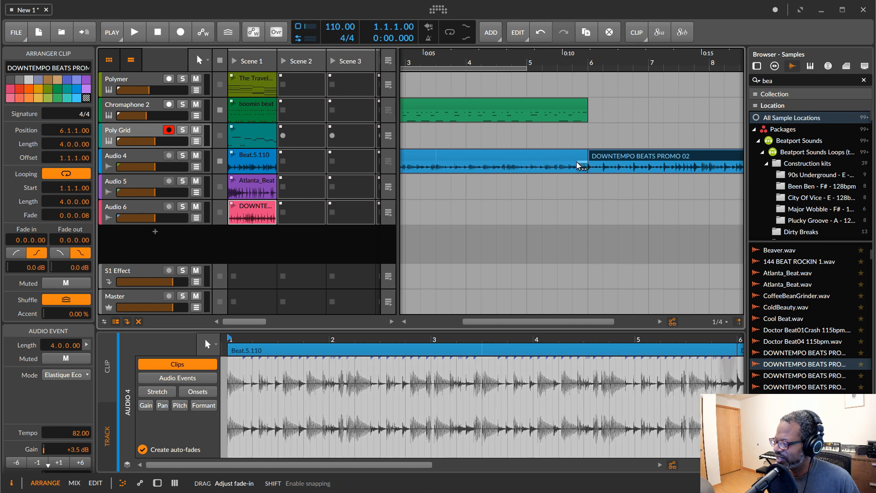
# - Try extending the DOWNTEMPO BEATS PROMO 02 clip's fade-in over Beat.5.110 and shifting the boundary between both clips to 6.1.4.12, undoing each change
pyautogui.moveTo(579, 165); pyautogui.dragTo(587, 172)
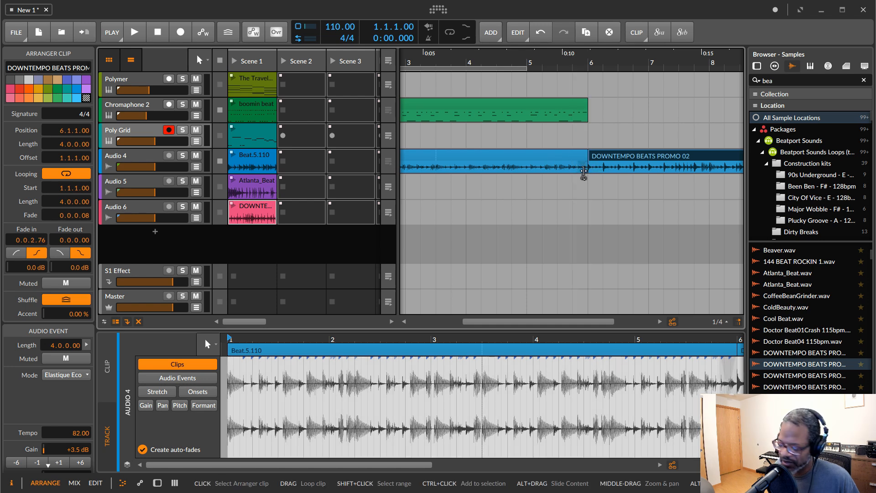
pyautogui.hotkey('ctrl', 'z')
pyautogui.moveTo(587, 166); pyautogui.dragTo(594, 173)
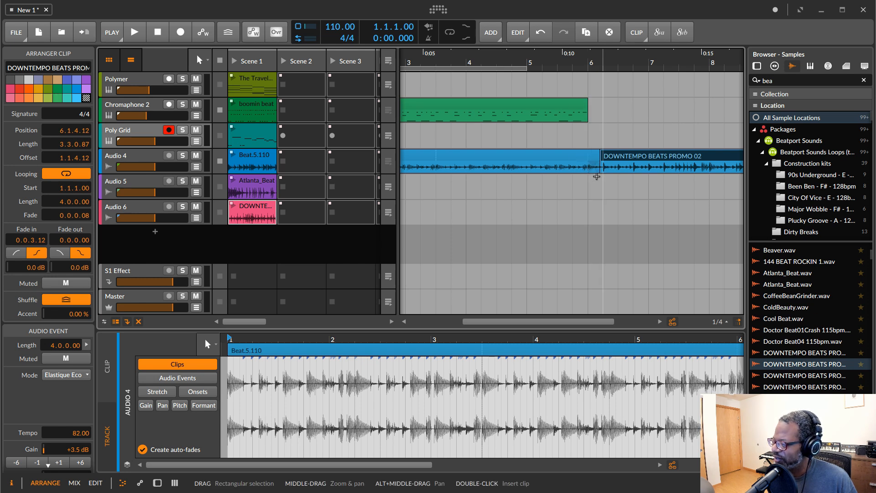
pyautogui.hotkey('ctrl', 'z')
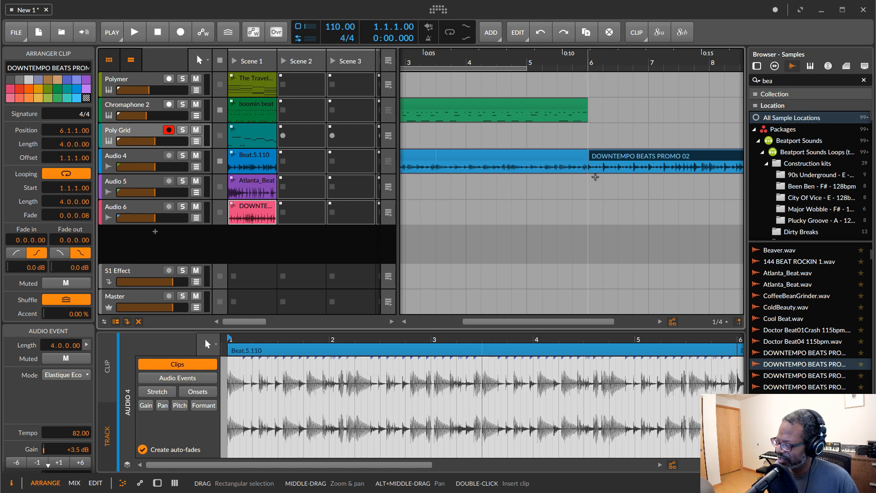
# - Move the DOWNTEMPO BEATS PROMO 02 clip to 6.3.1.00 with a 0.0.0.96 fade-in ahead of its start, and audition it from 6.2.1.00
pyautogui.moveTo(607, 160); pyautogui.dragTo(626, 169)
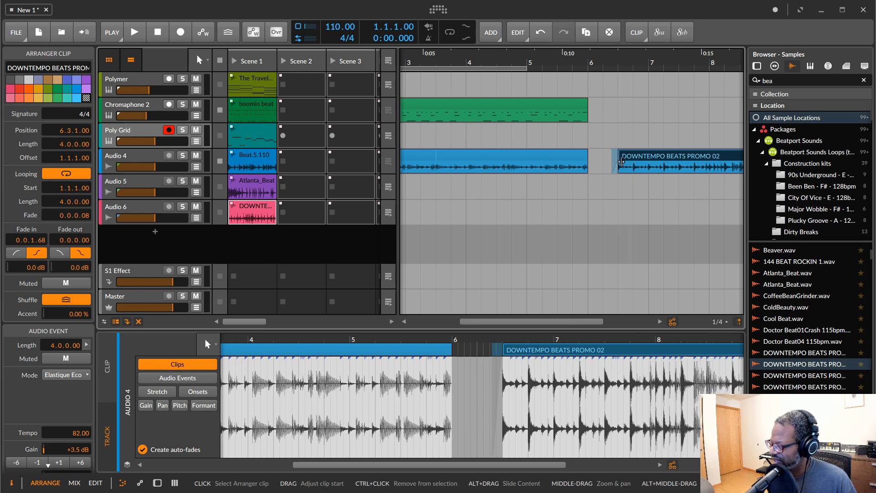
pyautogui.moveTo(619, 166); pyautogui.dragTo(620, 167)
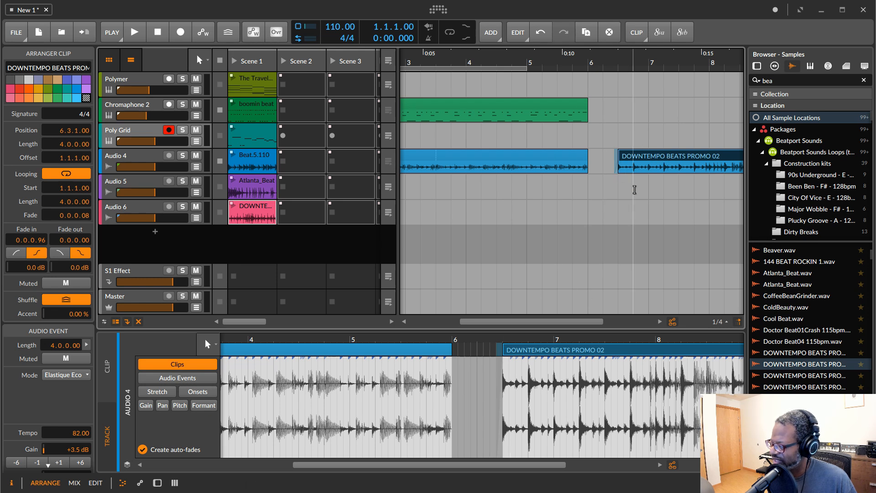
pyautogui.click(612, 63)
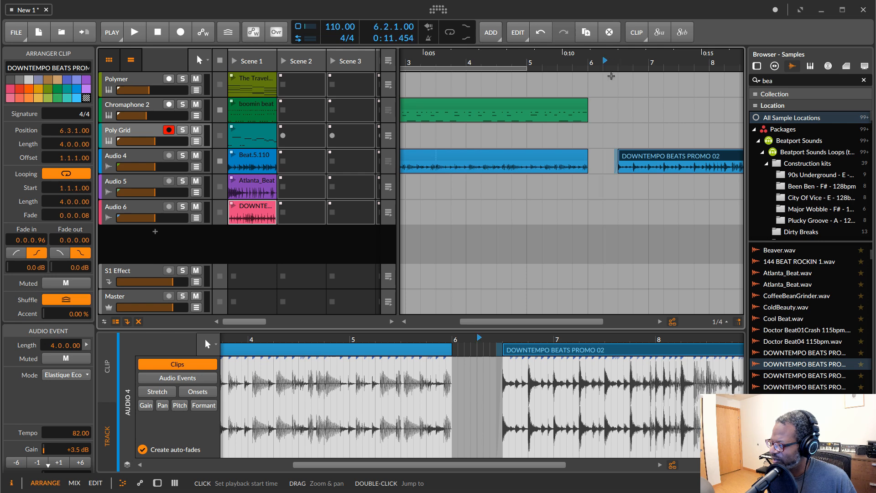
pyautogui.press('space')
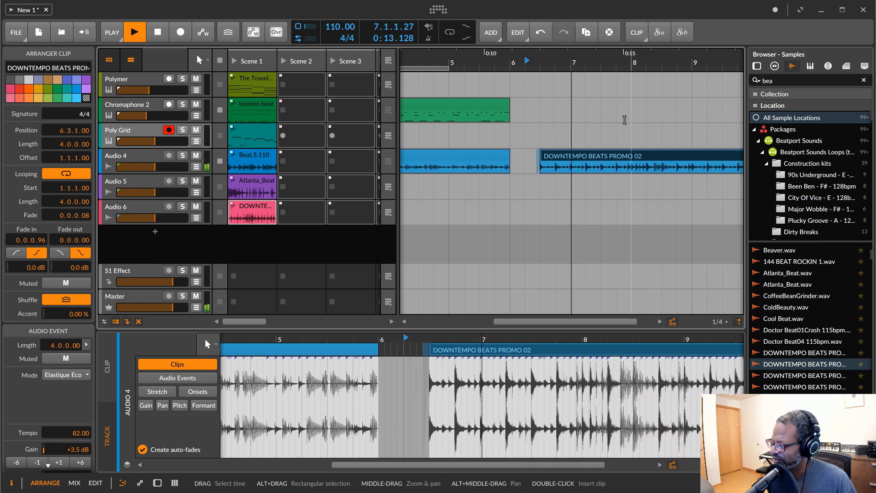
pyautogui.press('space')
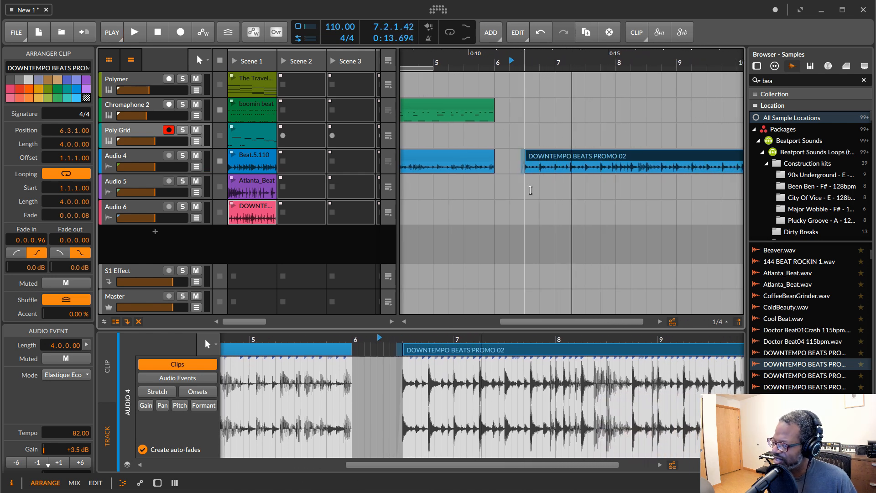
# - Shift the DOWNTEMPO BEATS PROMO 02 clip on Audio 4 earlier to 6.2.1.00
pyautogui.moveTo(663, 154); pyautogui.dragTo(649, 155)
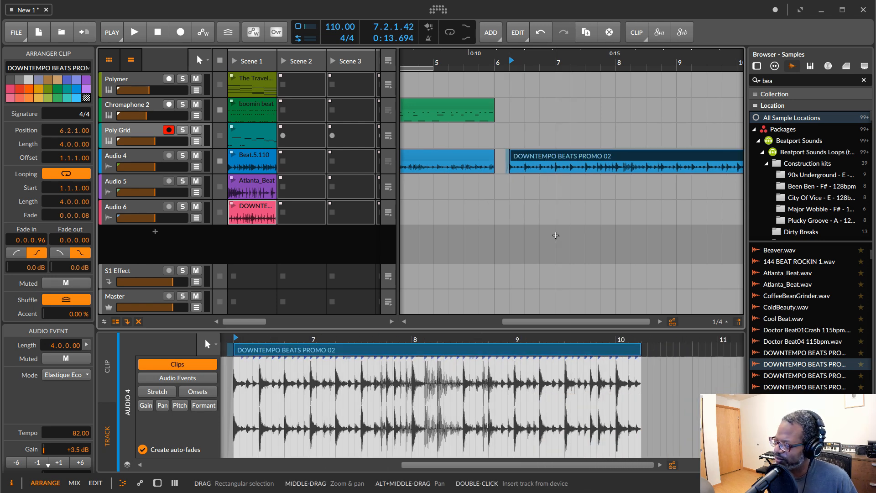
pyautogui.hscroll(-5, 555, 235)
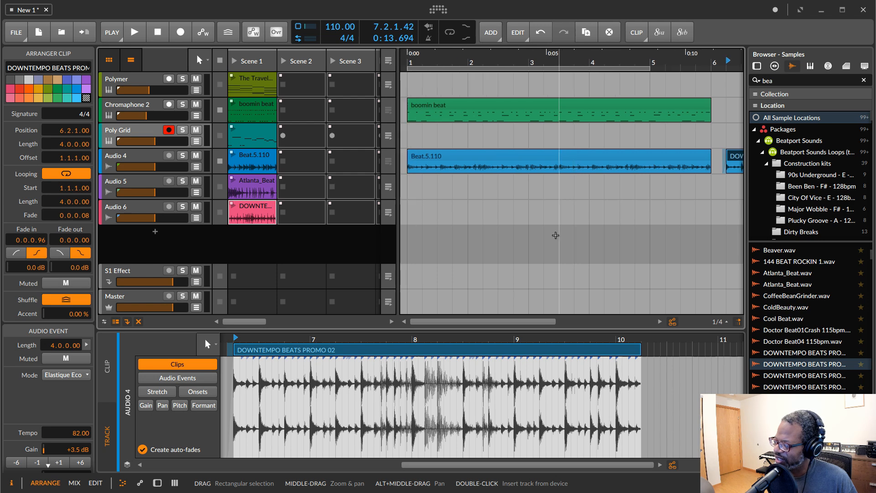
pyautogui.hscroll(4, 446, 235)
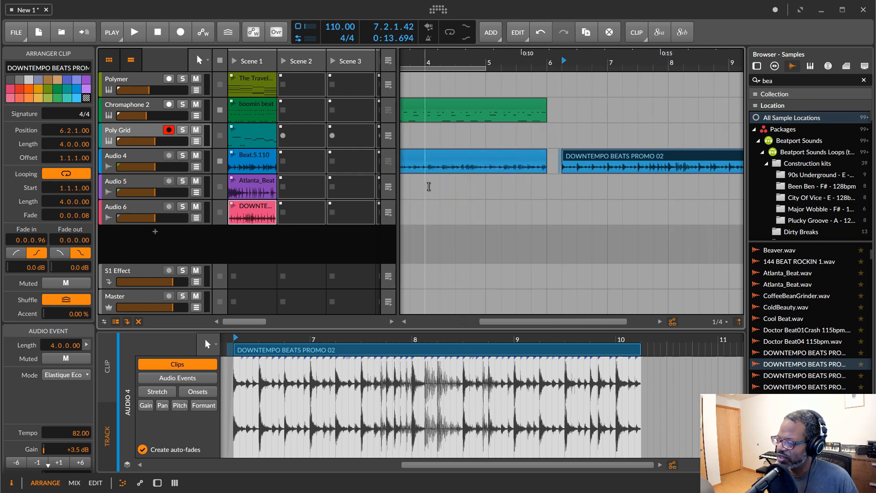
# - Create a Scene 2 launcher clip on Chromaphone 2 with two adjoining A#2 notes ending at 1.3.1.00, and shift their shared boundary to 1.2.2.00
pyautogui.click(446, 104)
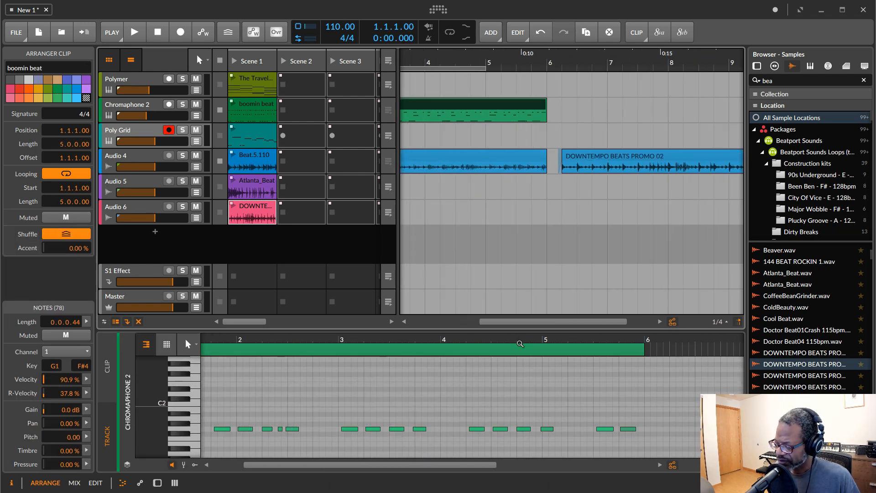
pyautogui.scroll(2, 537, 384)
pyautogui.scroll(-2, 538, 380)
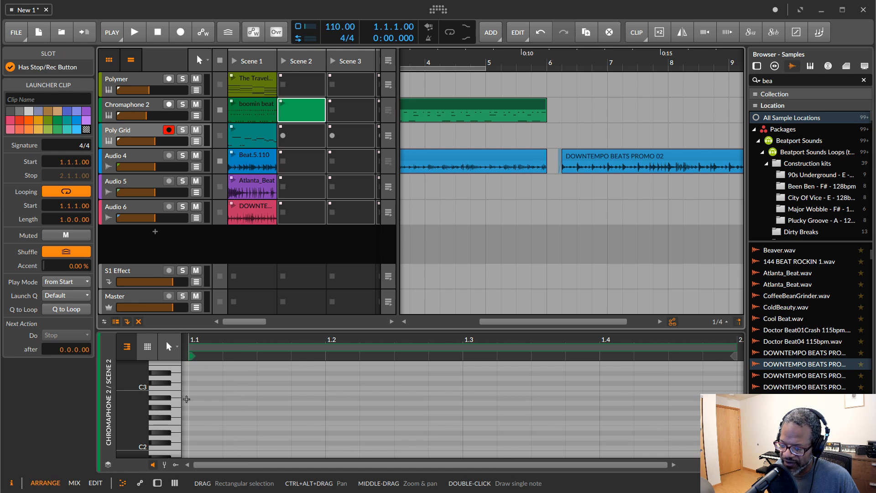
pyautogui.doubleClick(190, 396)
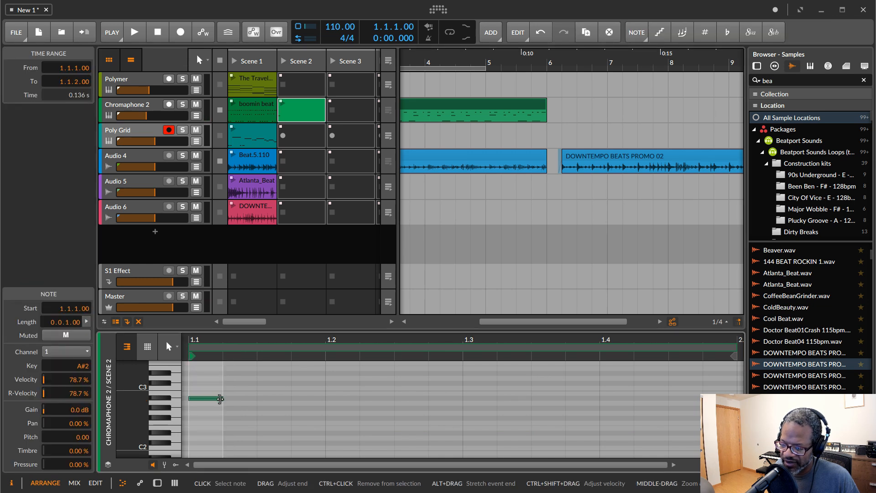
pyautogui.moveTo(220, 398); pyautogui.dragTo(327, 401)
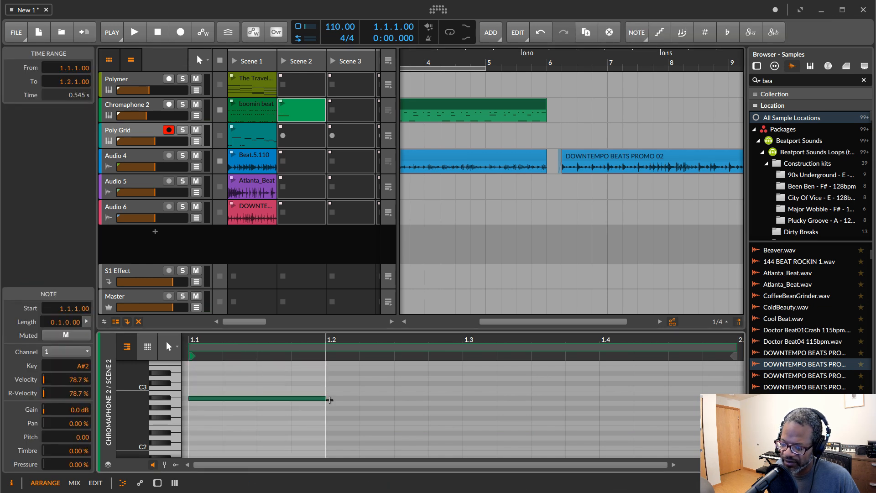
pyautogui.doubleClick(335, 400)
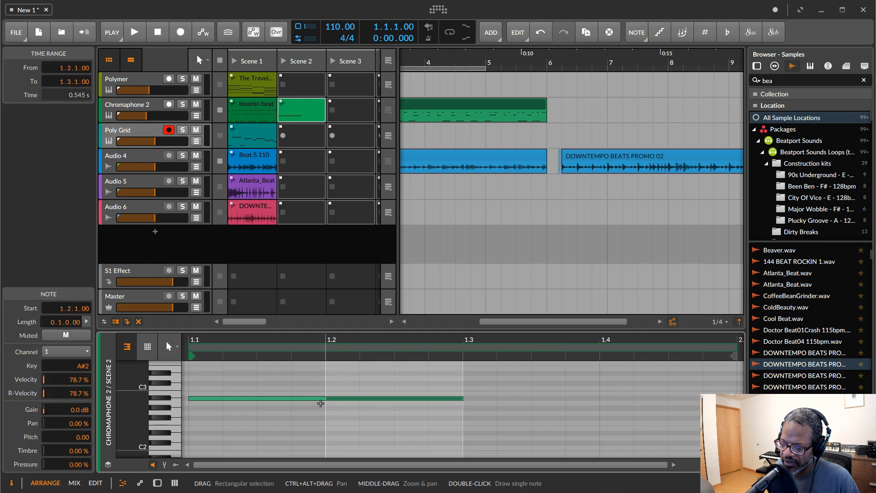
pyautogui.moveTo(322, 399); pyautogui.dragTo(360, 399)
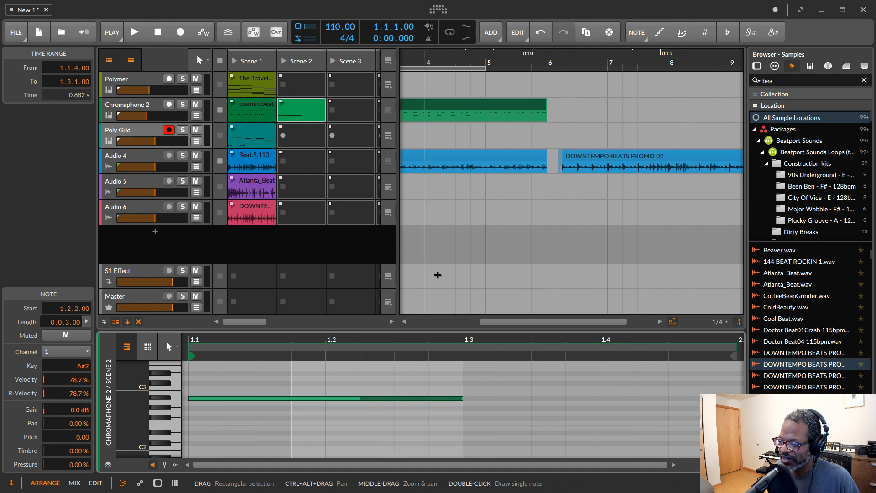
# - Move the DOWNTEMPO BEATS PROMO 02 clip to 6.1.1.00 so it directly adjoins Beat.5.110 on Audio 4
pyautogui.moveTo(592, 157); pyautogui.dragTo(547, 161)
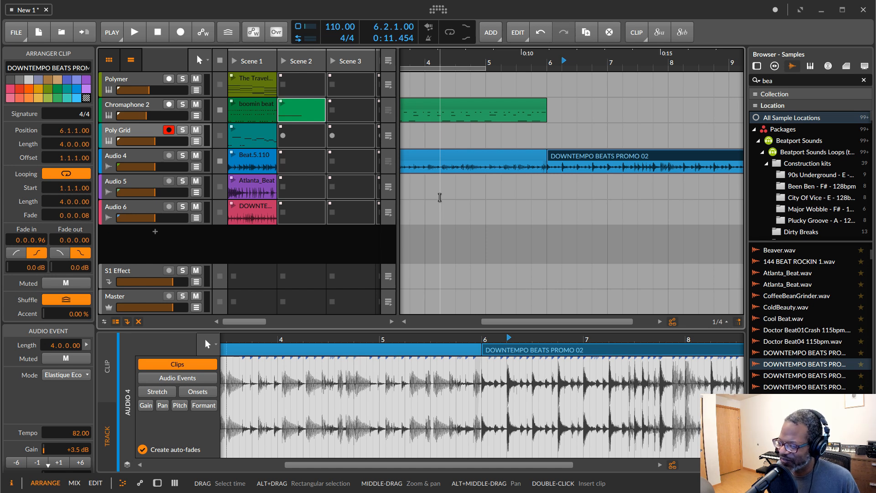
pyautogui.moveTo(577, 321); pyautogui.dragTo(501, 322)
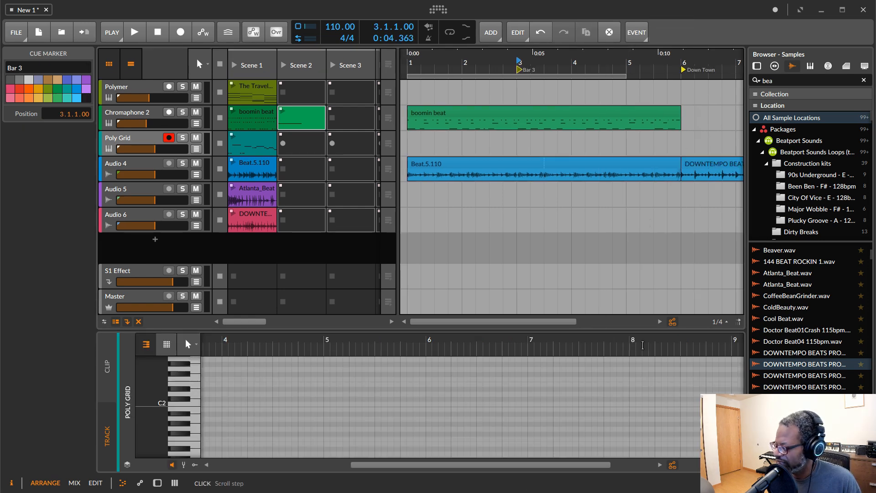
# - Show the project's Sections list with its launcher scenes and arranger cue markers
pyautogui.click(811, 483)
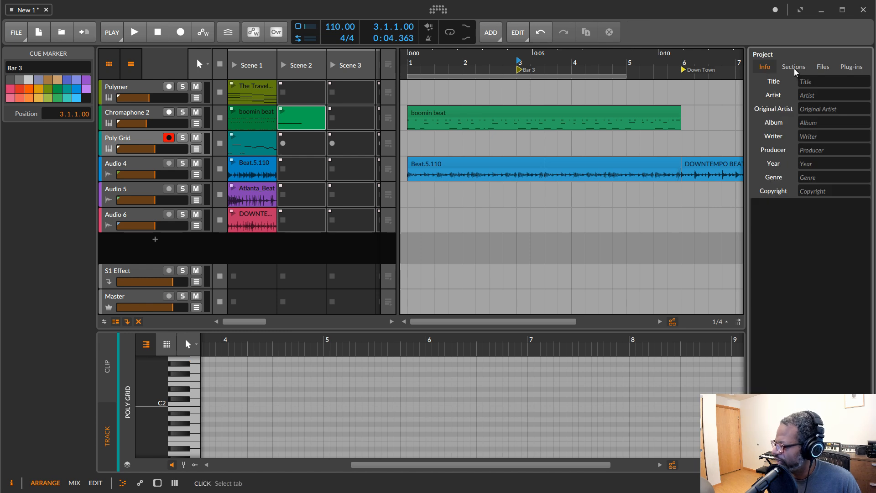
pyautogui.click(794, 71)
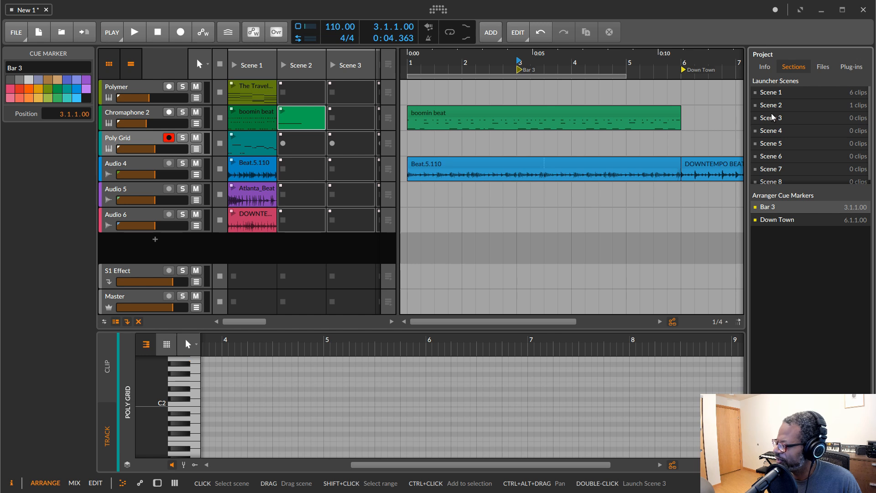
# - Show the Poly Grid track's device and open its patch in the Grid editor
pyautogui.click(129, 142)
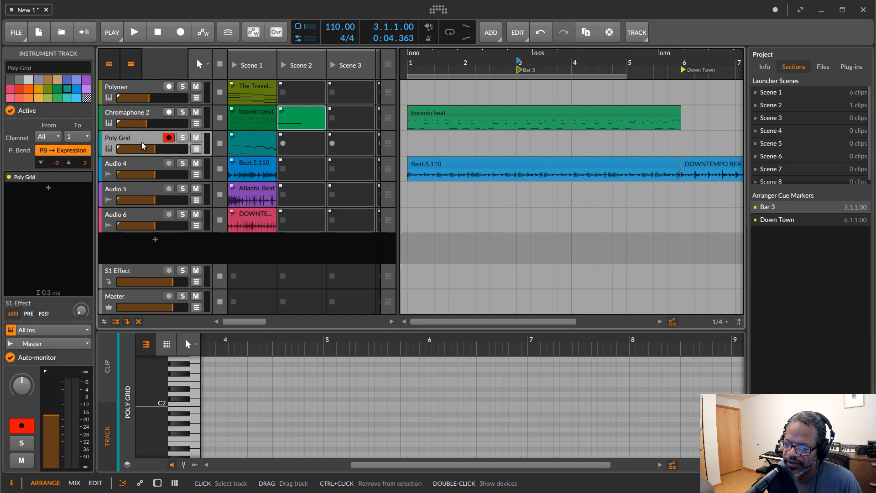
pyautogui.doubleClick(143, 146)
pyautogui.doubleClick(305, 378)
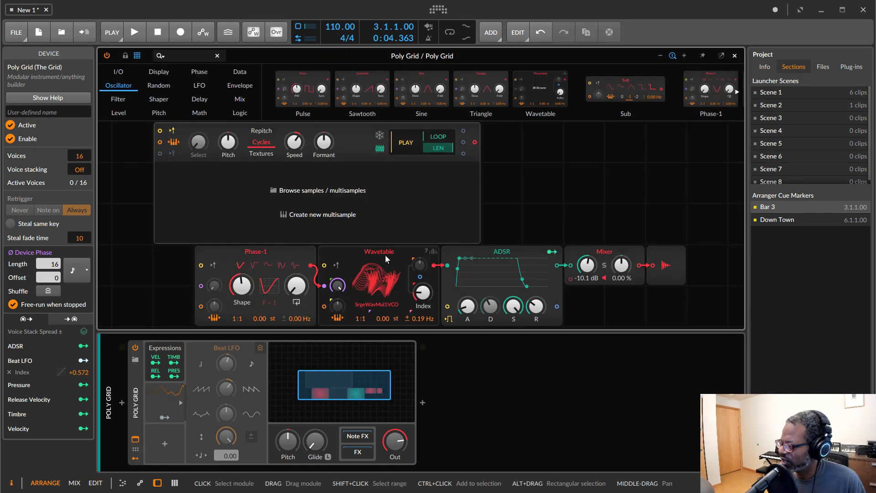
# - Launch Scene 1 from the Sections list, adjust the Wavetable module's Index while it plays, and stop playback
pyautogui.click(774, 94)
pyautogui.doubleClick(774, 97)
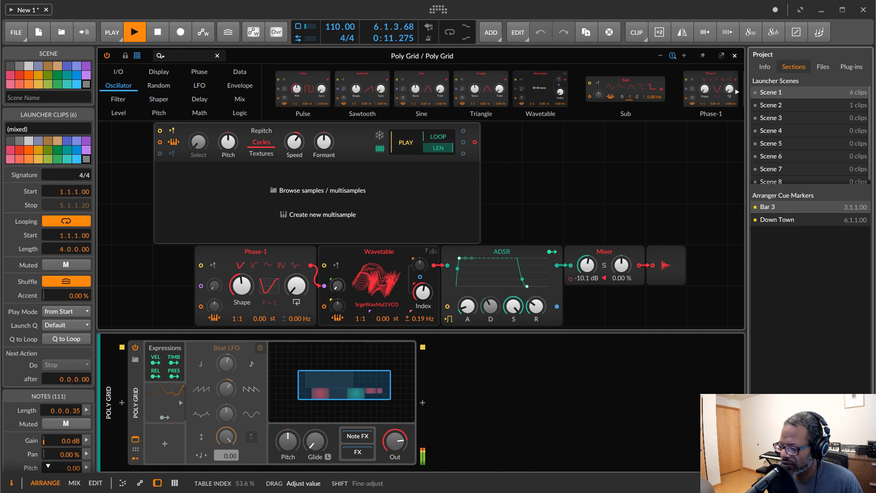
pyautogui.moveTo(423, 292); pyautogui.dragTo(423, 320)
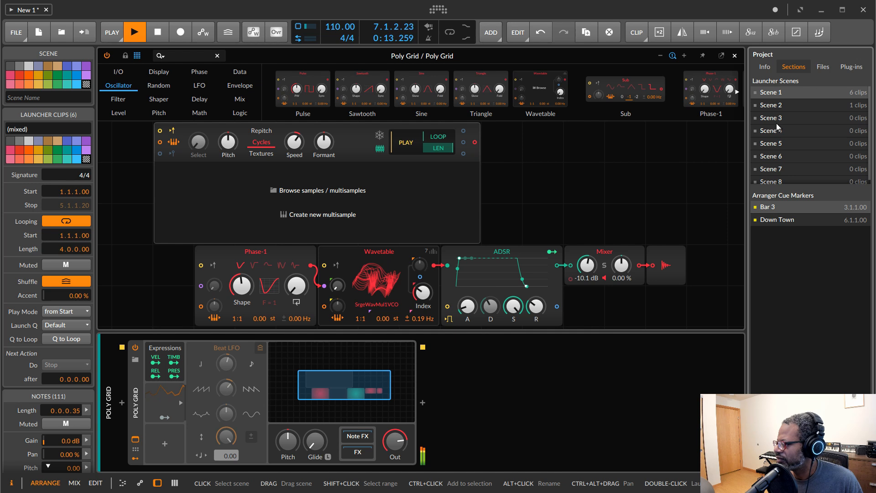
pyautogui.press('space')
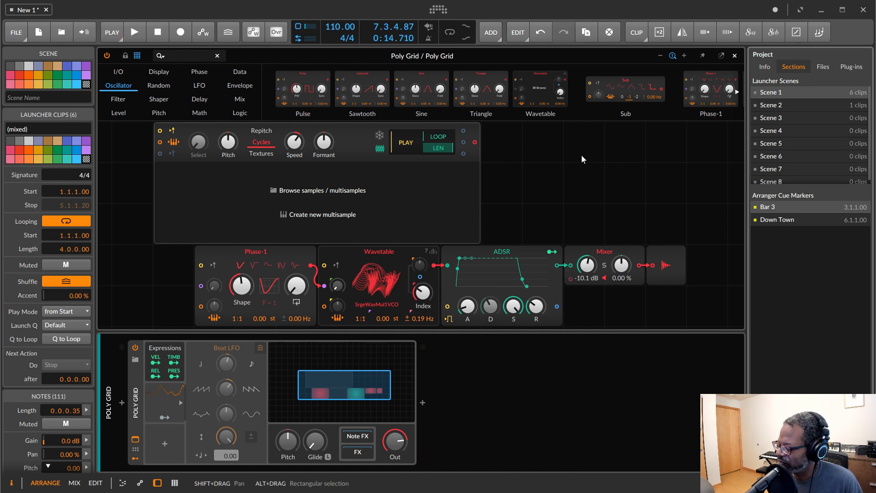
# - Launch Scene 2 and the Bar 3 and Down Town cue markers from the Sections list, and stop playback
pyautogui.doubleClick(774, 105)
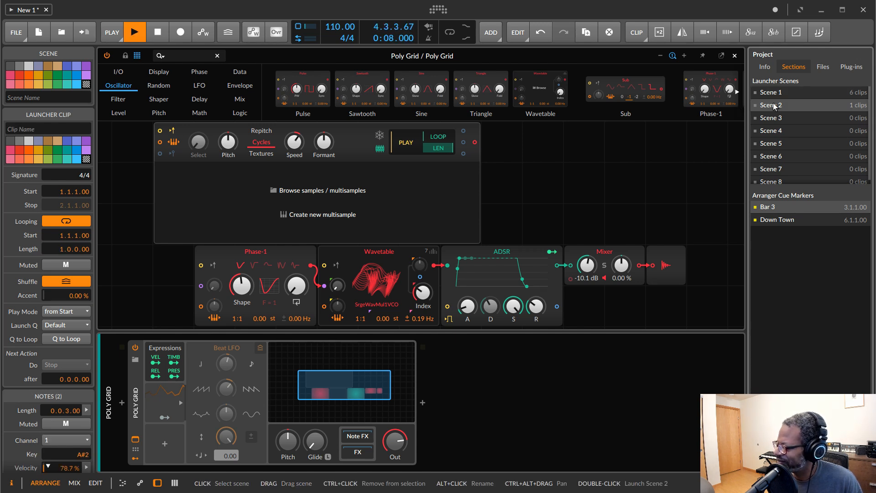
pyautogui.click(778, 207)
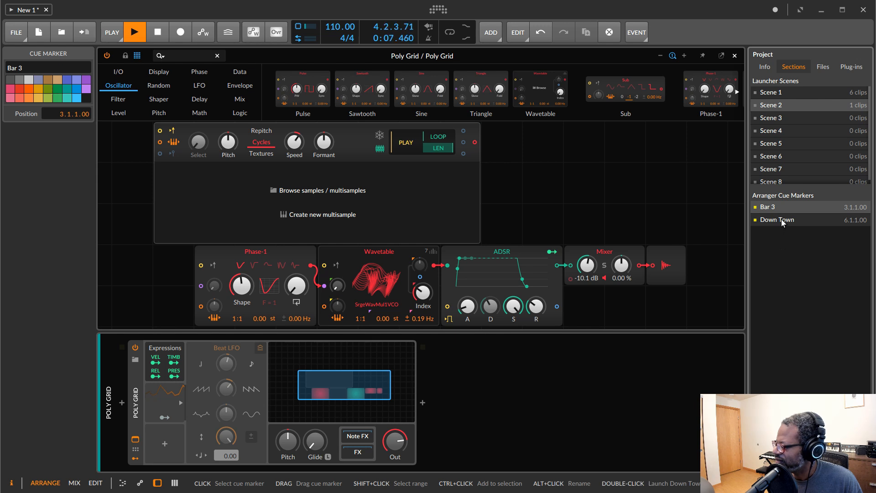
pyautogui.click(781, 219)
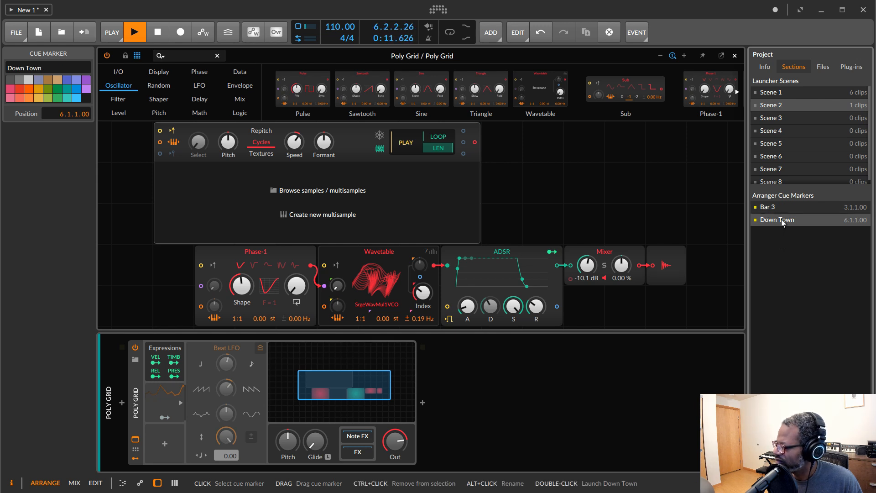
pyautogui.press('space')
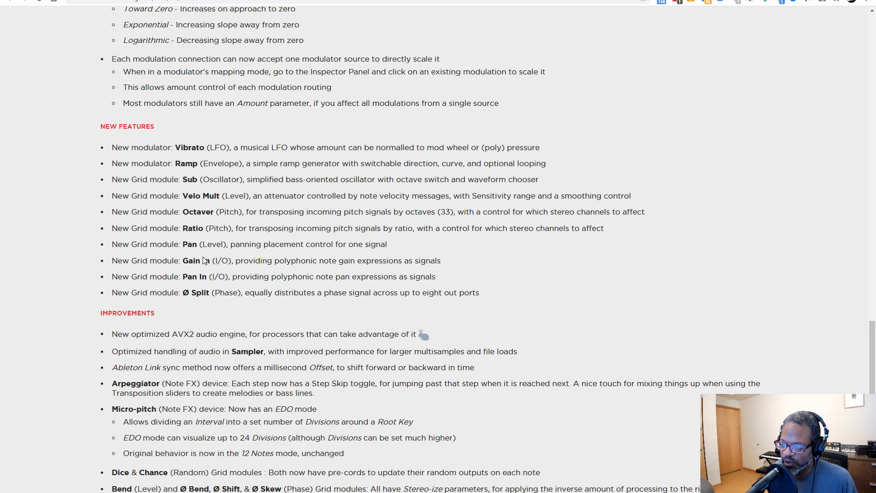
# - Switch to the web browser and read the Bitwig Studio release notes from the new features through the improvements to the fixes
pyautogui.scroll(-2, 187, 281)
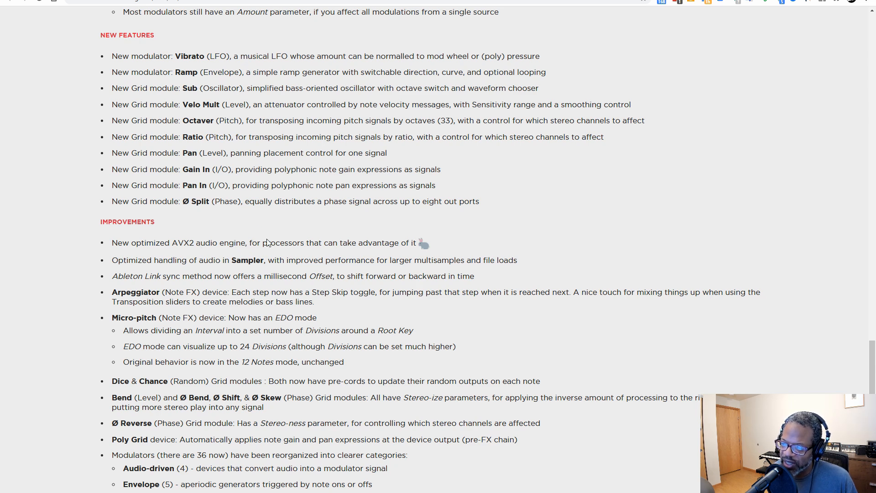
pyautogui.scroll(-4, 268, 241)
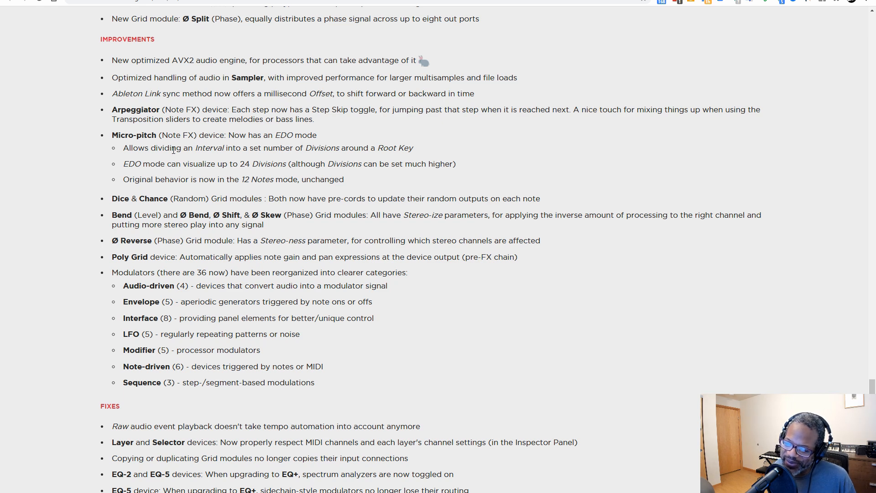
pyautogui.scroll(-1, 201, 179)
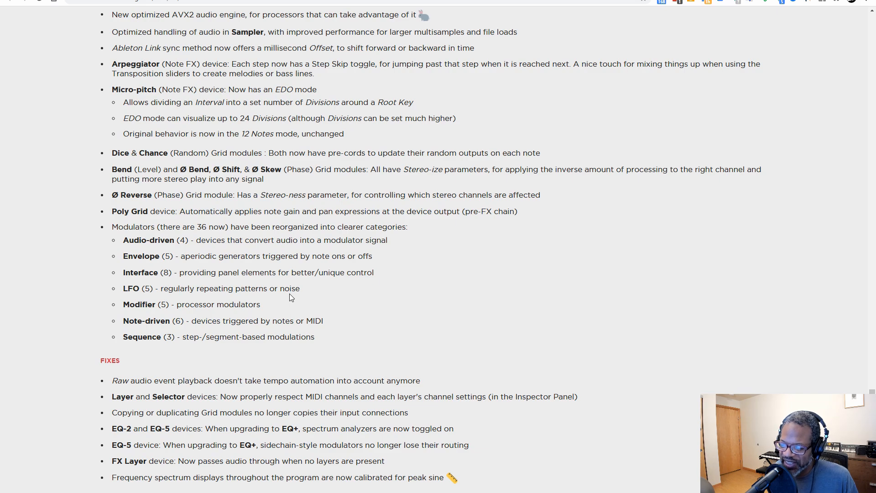
# - Review the release notes again from the beta introduction through the Polymer, Wavetable, content scaling and Sections entries
pyautogui.scroll(15, 288, 287)
pyautogui.scroll(15, 287, 271)
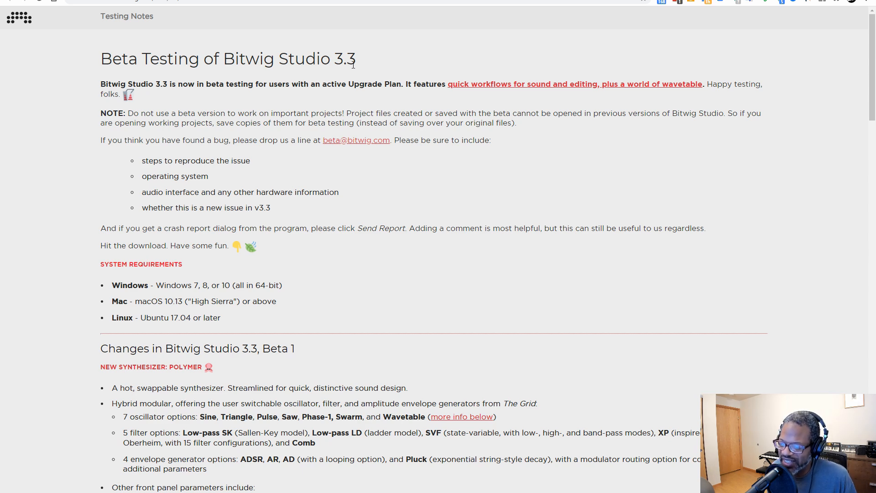
pyautogui.scroll(-2, 319, 227)
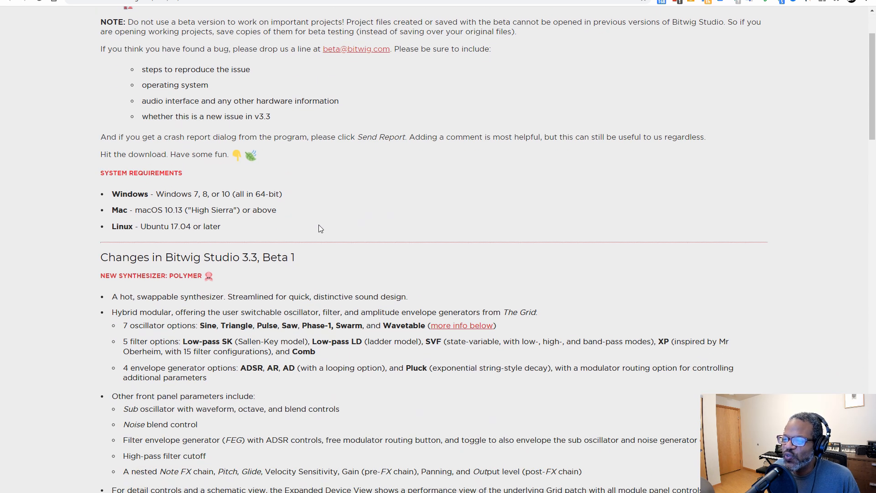
pyautogui.scroll(-5, 319, 225)
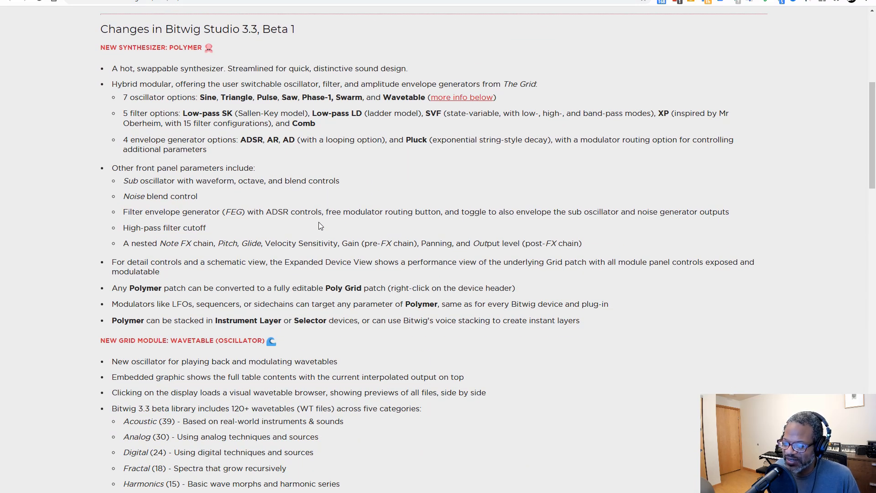
pyautogui.scroll(-7, 319, 225)
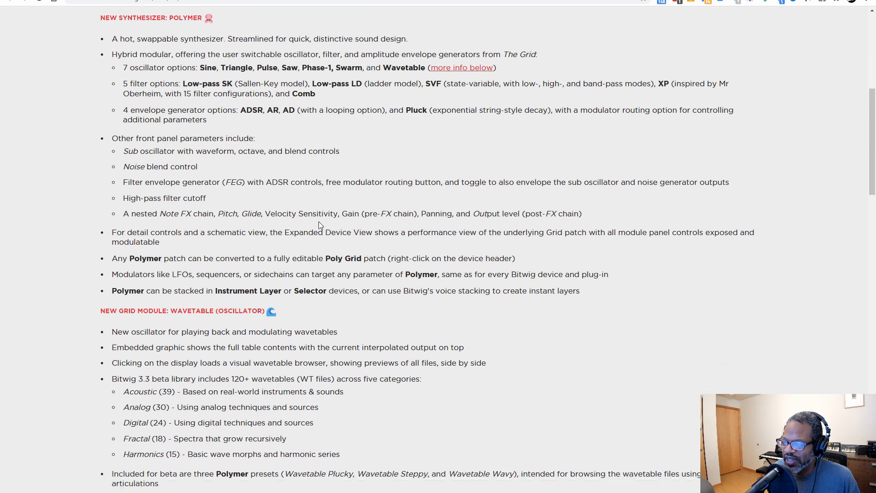
pyautogui.scroll(-4, 320, 225)
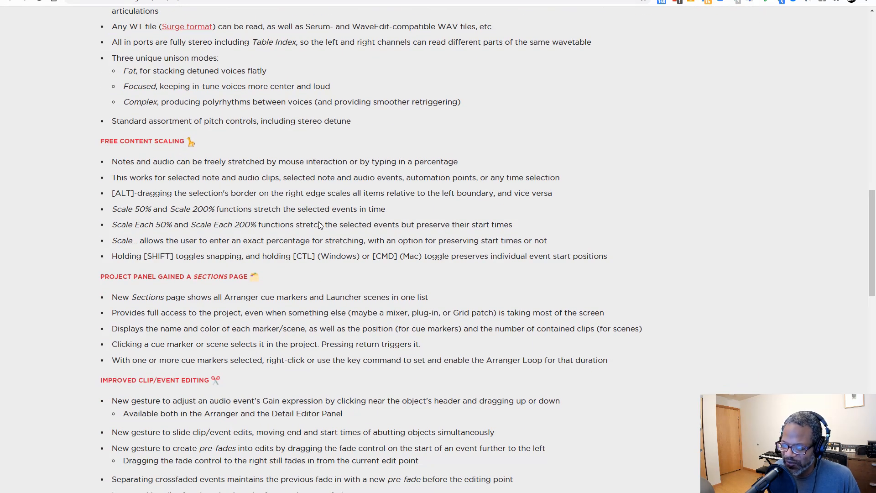
pyautogui.scroll(5, 319, 226)
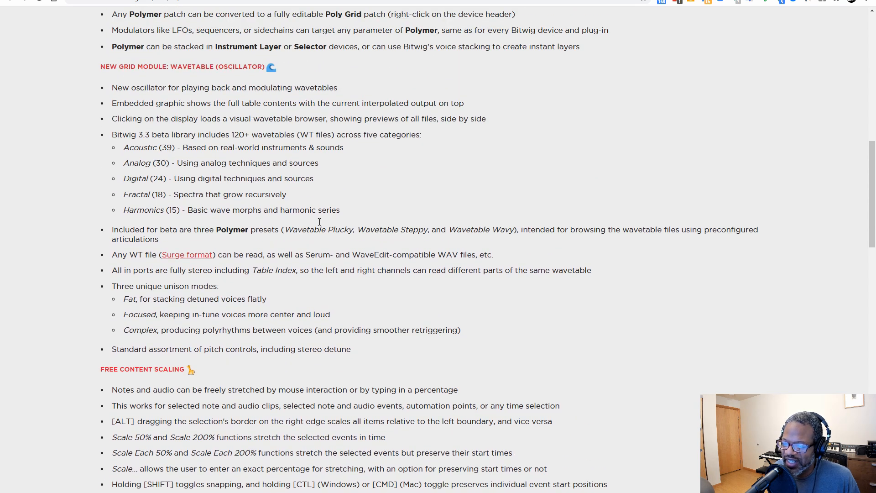
pyautogui.scroll(8, 320, 222)
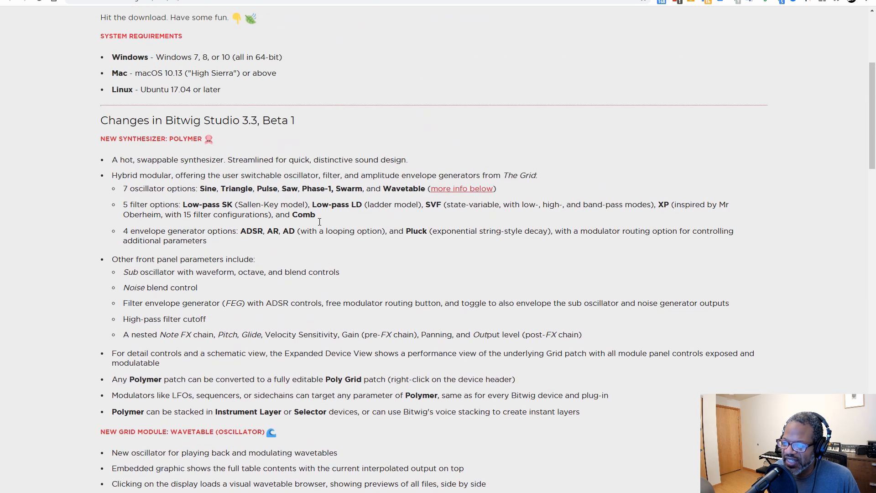
# - Switch back to Bitwig Studio and move the Sampler module sideways so its left edge lines up with the Phase-1 module below
pyautogui.hotkey('alt', 'Tab')
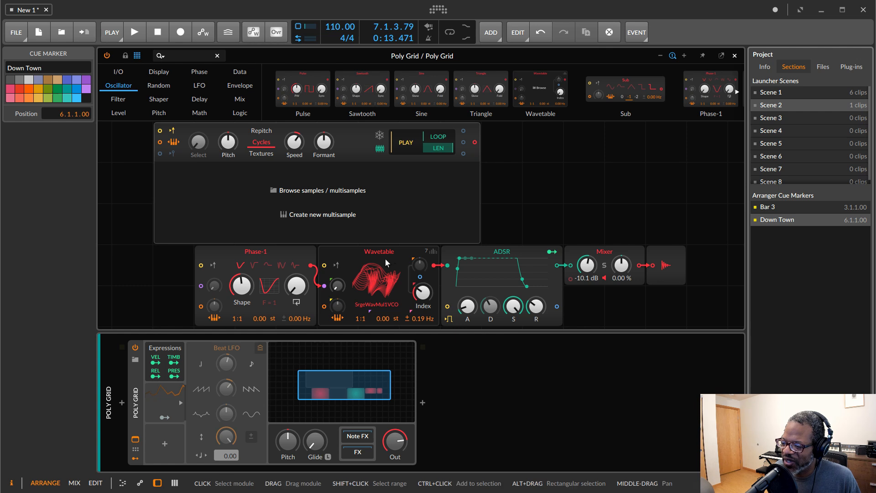
pyautogui.scroll(-2, 392, 281)
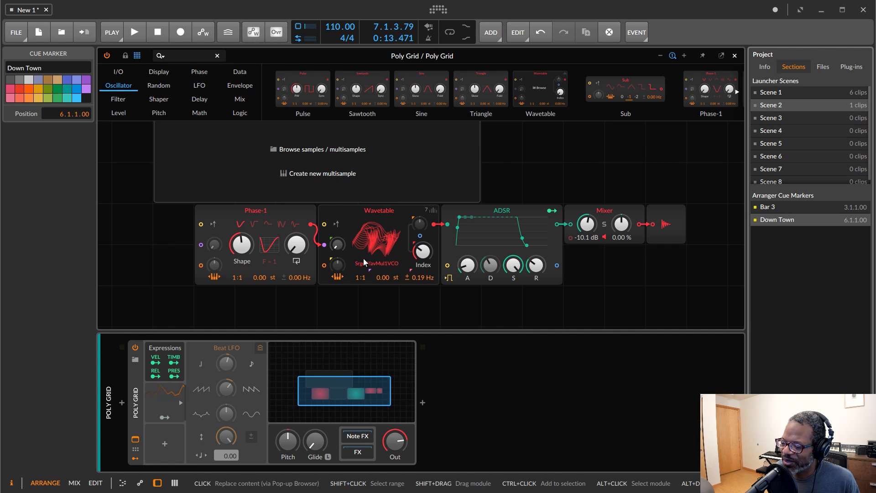
pyautogui.scroll(2, 384, 248)
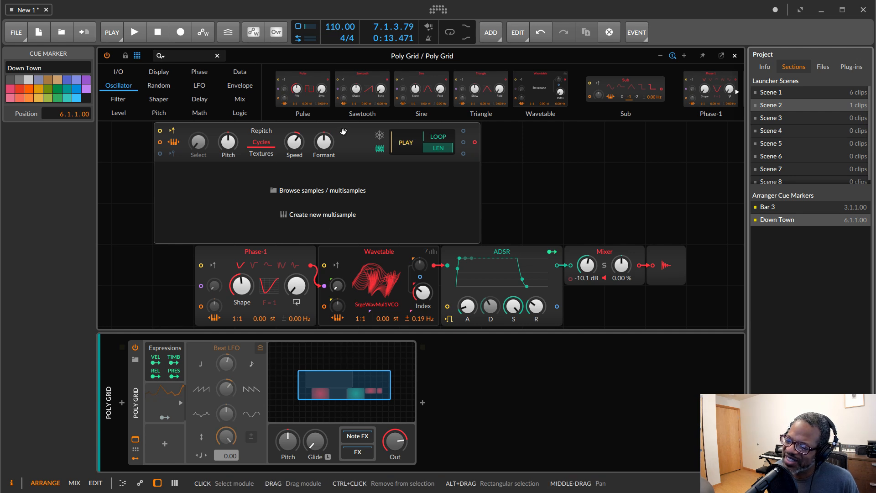
pyautogui.moveTo(340, 132); pyautogui.dragTo(381, 133)
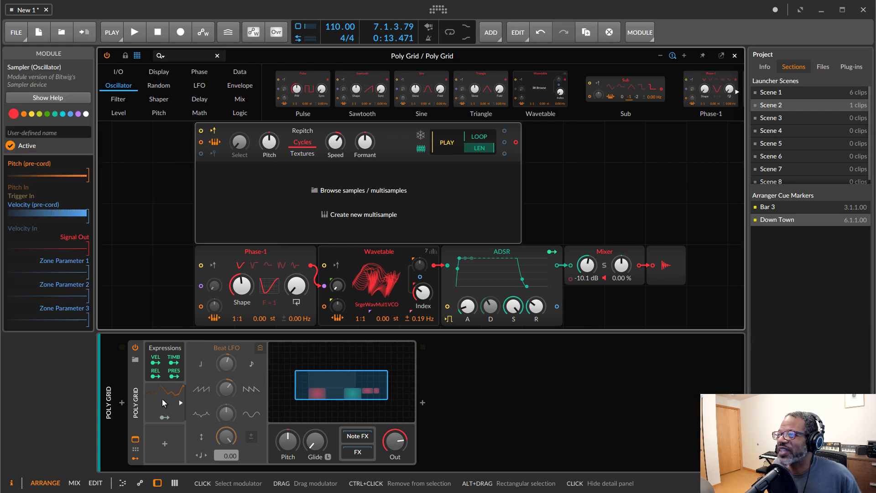